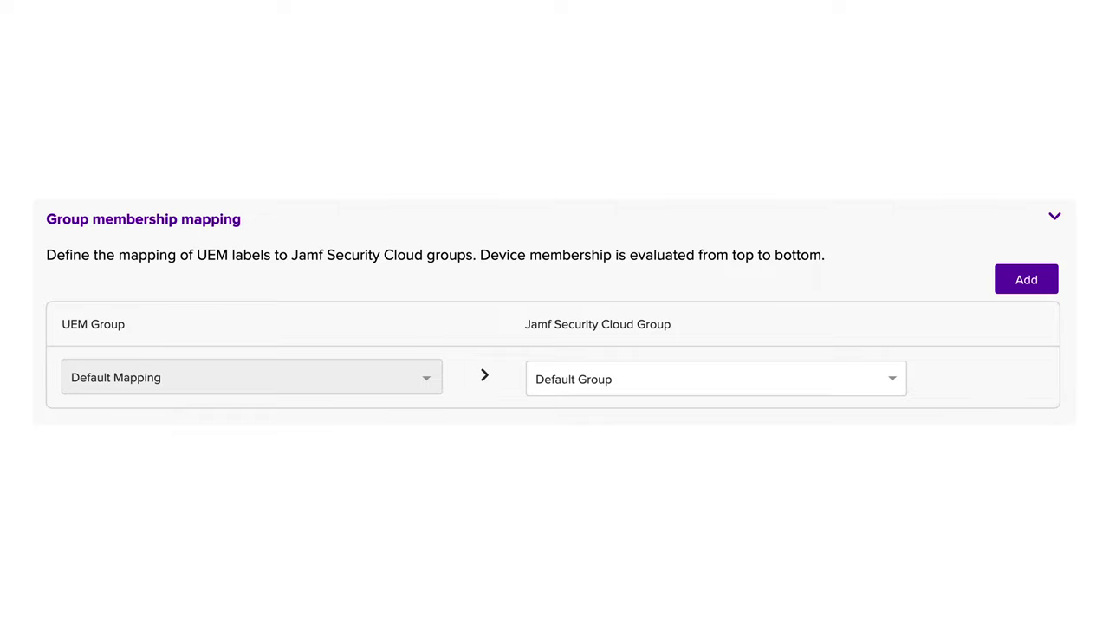
- Scroll down the UEM integration page on the way back to the dashboard
{"action": "scroll", "coordinate": [554, 390], "scroll_direction": "down", "scroll_amount": 2}
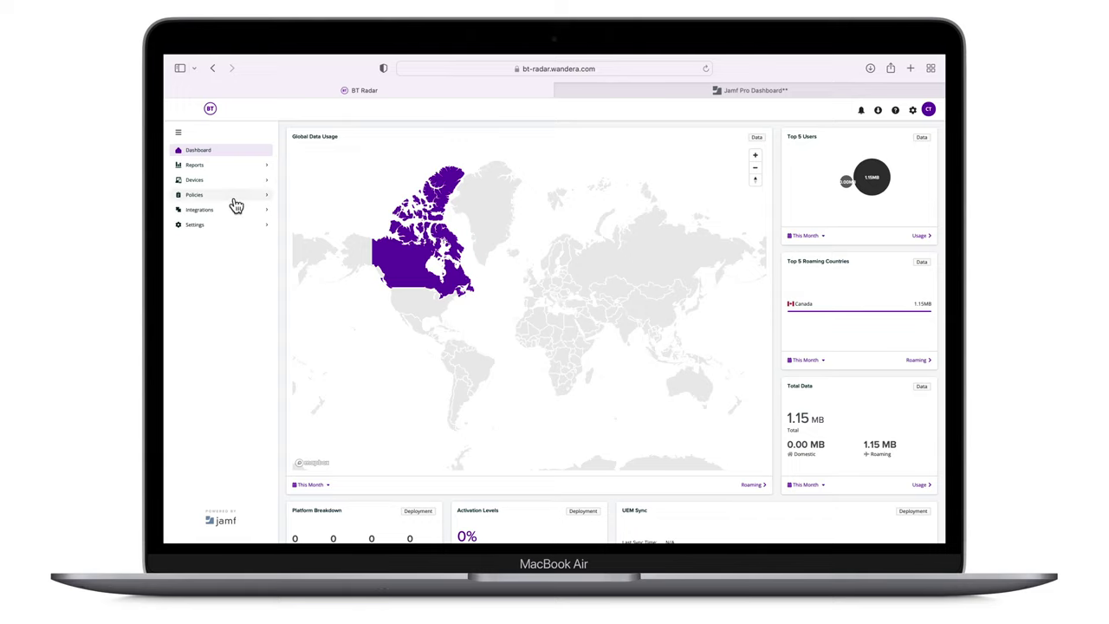
- Go to Devices > Deployment > Activation Profiles and start a new activation profile
{"action": "left_click", "coordinate": [234, 181]}
{"action": "left_click", "coordinate": [243, 211]}
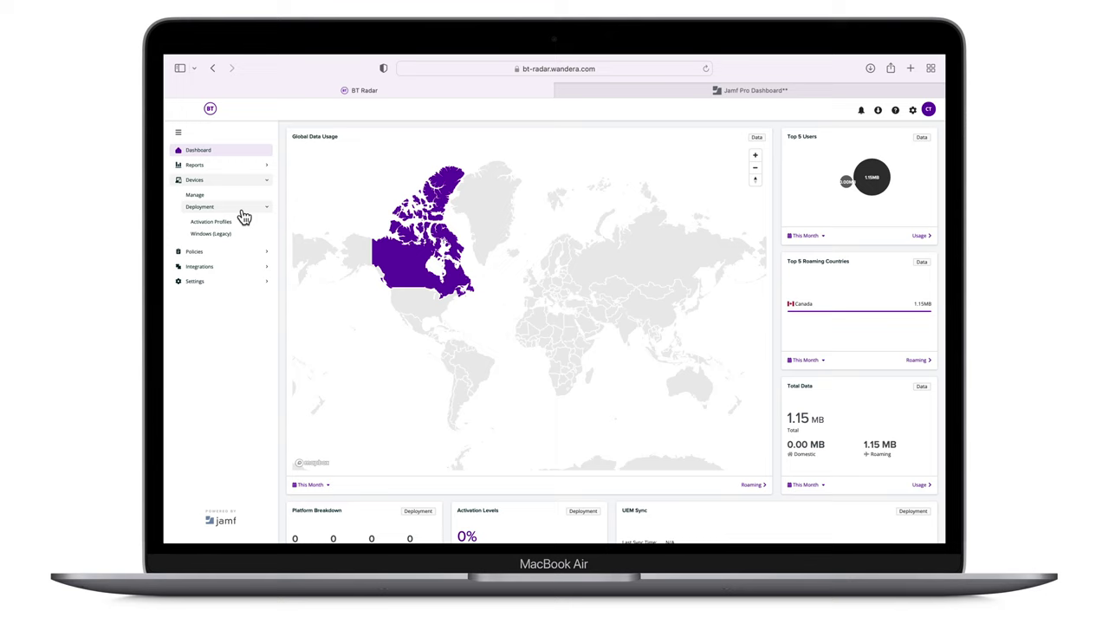
{"action": "left_click", "coordinate": [251, 223]}
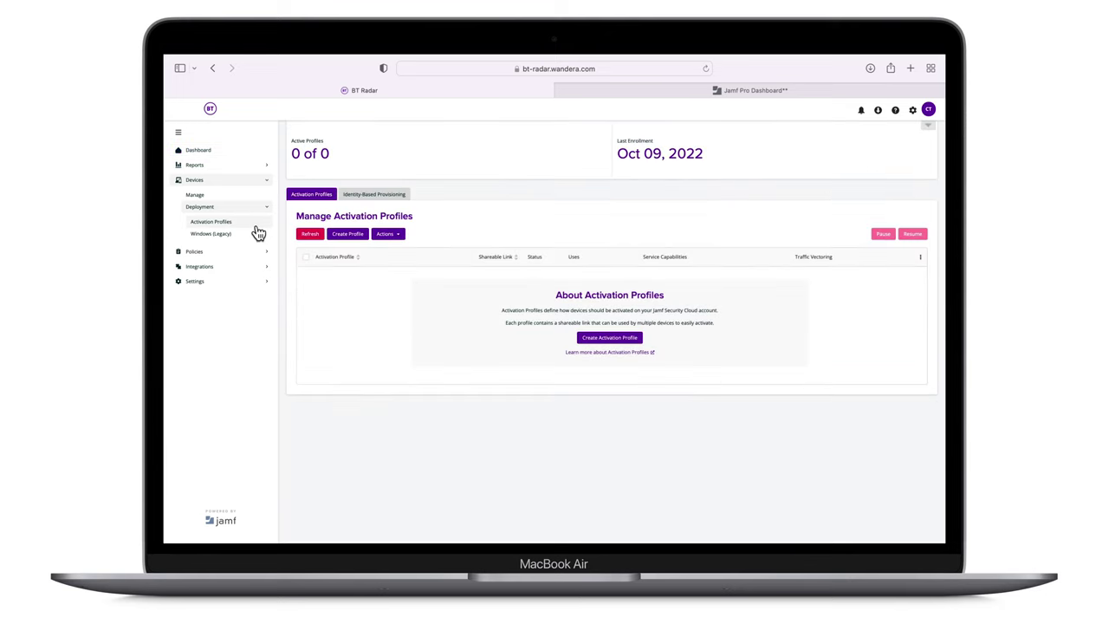
{"action": "left_click", "coordinate": [343, 234]}
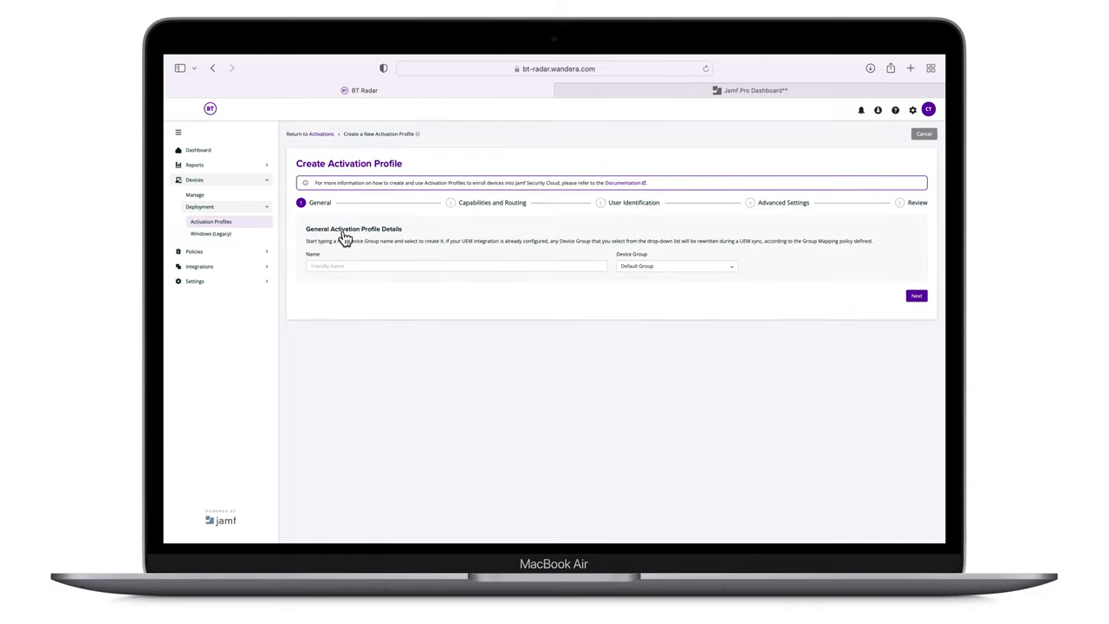
- Name the profile 'Supervised iOS' and assign it a newly created Supervised device group
{"action": "left_click", "coordinate": [337, 266]}
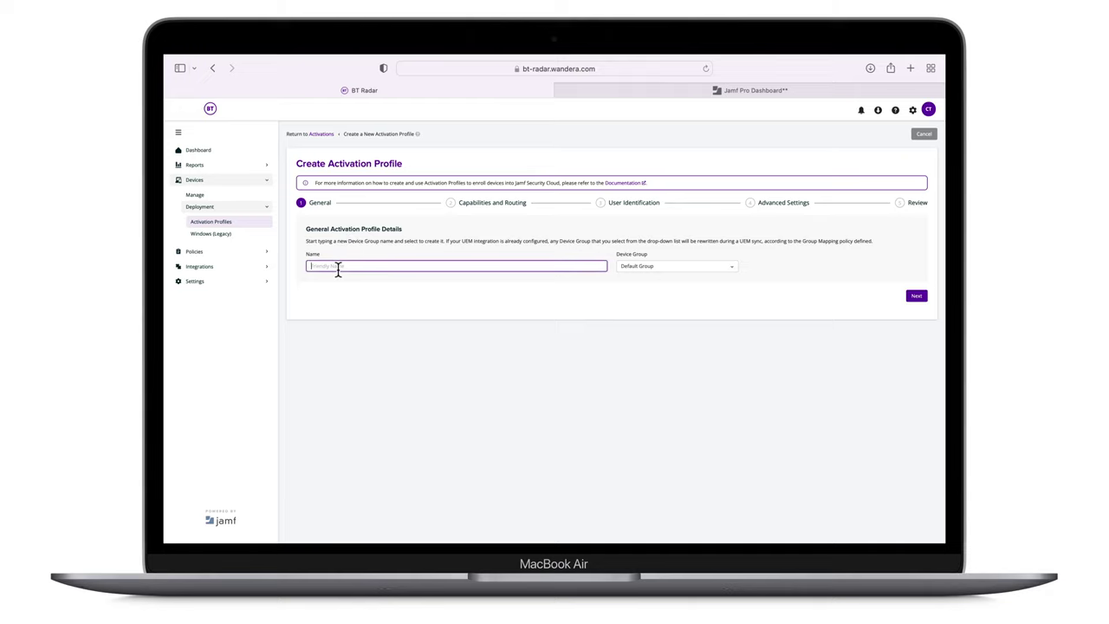
{"action": "type", "text": "Supervised iOS"}
{"action": "left_click", "coordinate": [673, 270]}
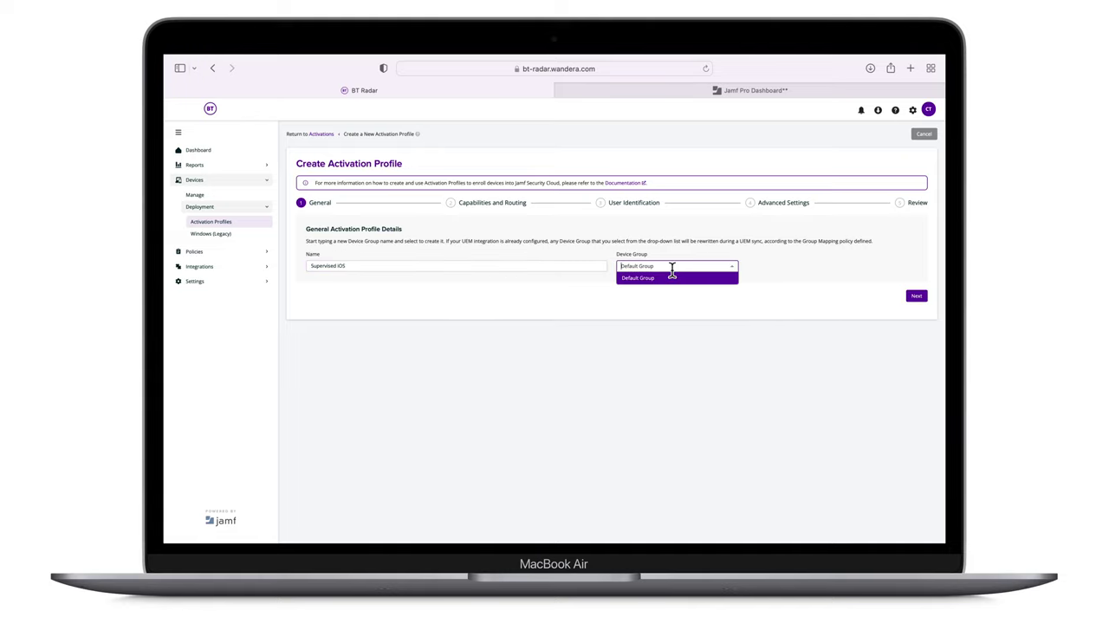
{"action": "type", "text": "Supervised"}
{"action": "left_click", "coordinate": [675, 279]}
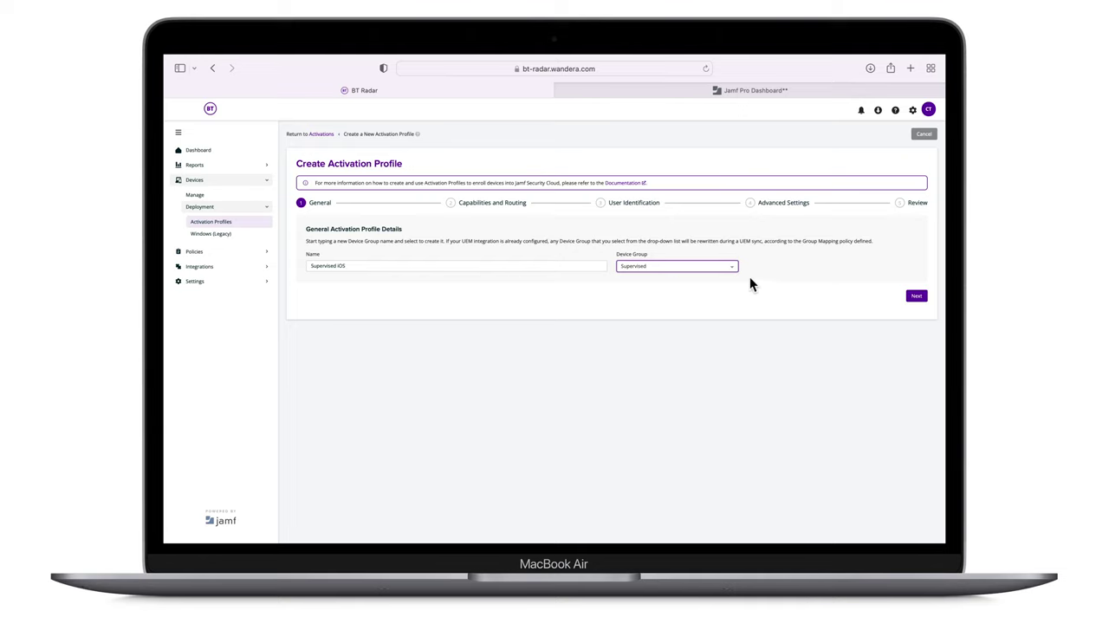
- Advance past General and Capabilities and Routing, keeping Data Capping, to User Identification
{"action": "left_click", "coordinate": [917, 297]}
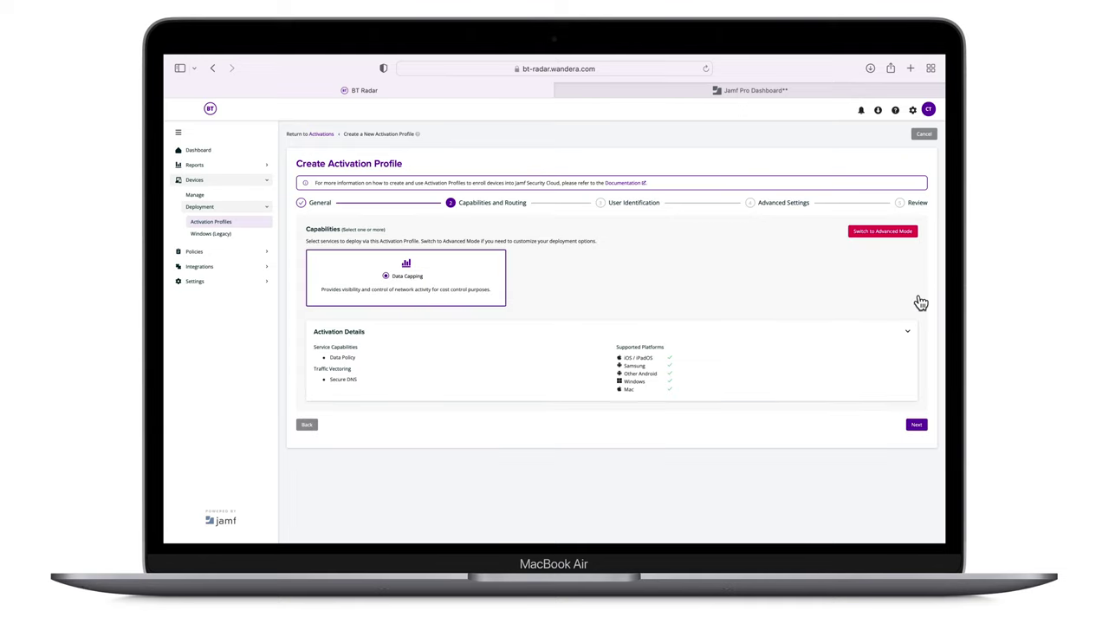
{"action": "left_click", "coordinate": [917, 424]}
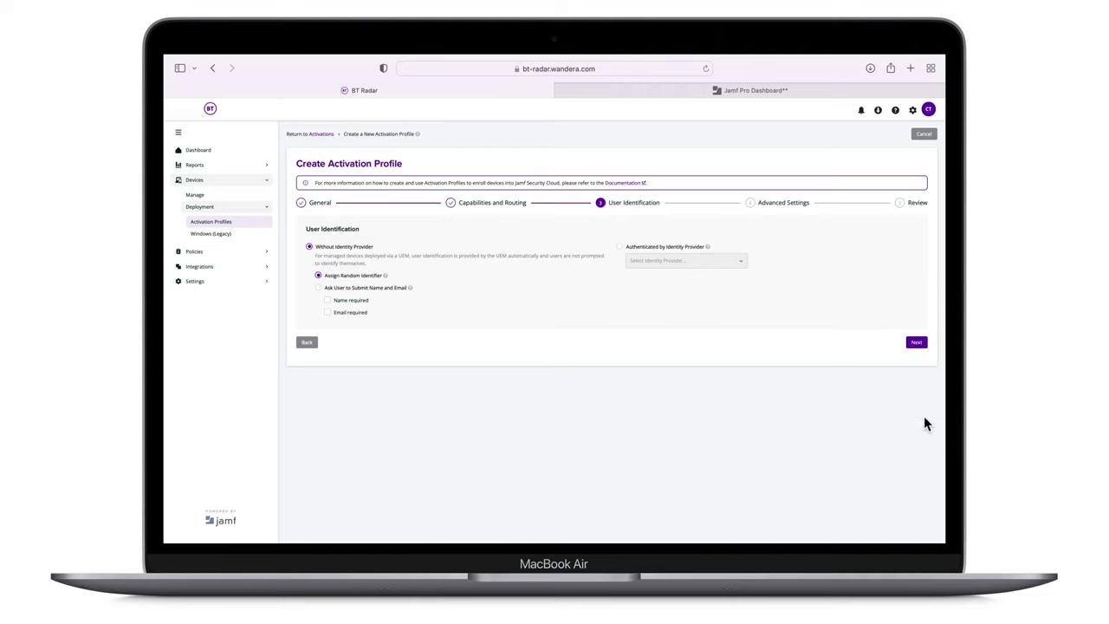
- Keep Without Identity Provider with Assign Random Identifier and advance to Advanced Settings
{"action": "left_click", "coordinate": [917, 344]}
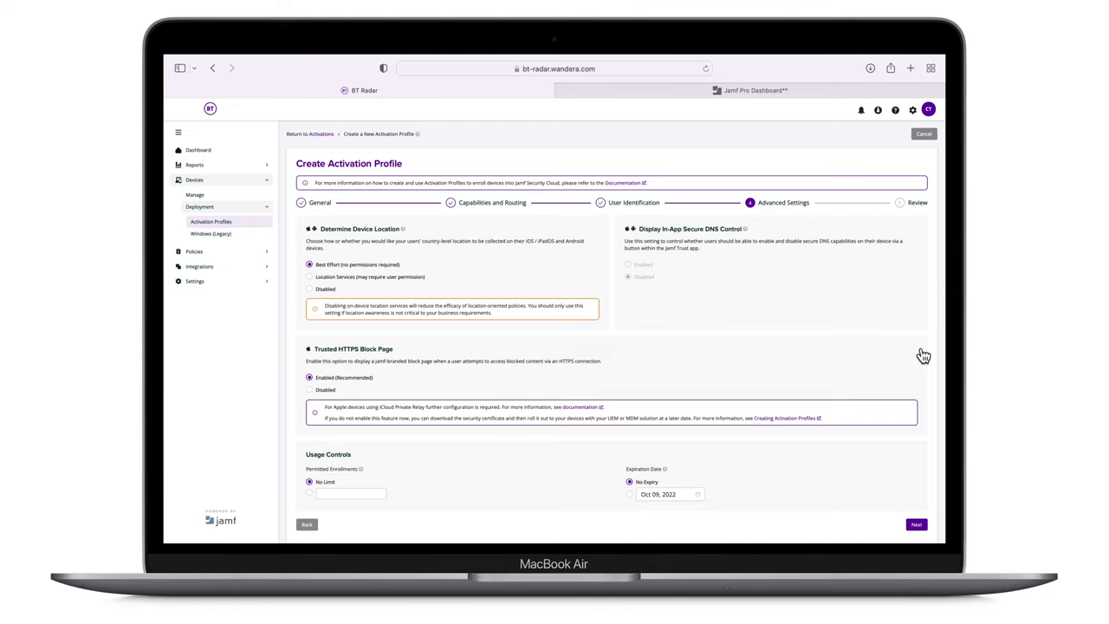
- Review the Supervised iOS profile, then Save and Create and confirm Create Profile
{"action": "left_click", "coordinate": [917, 525]}
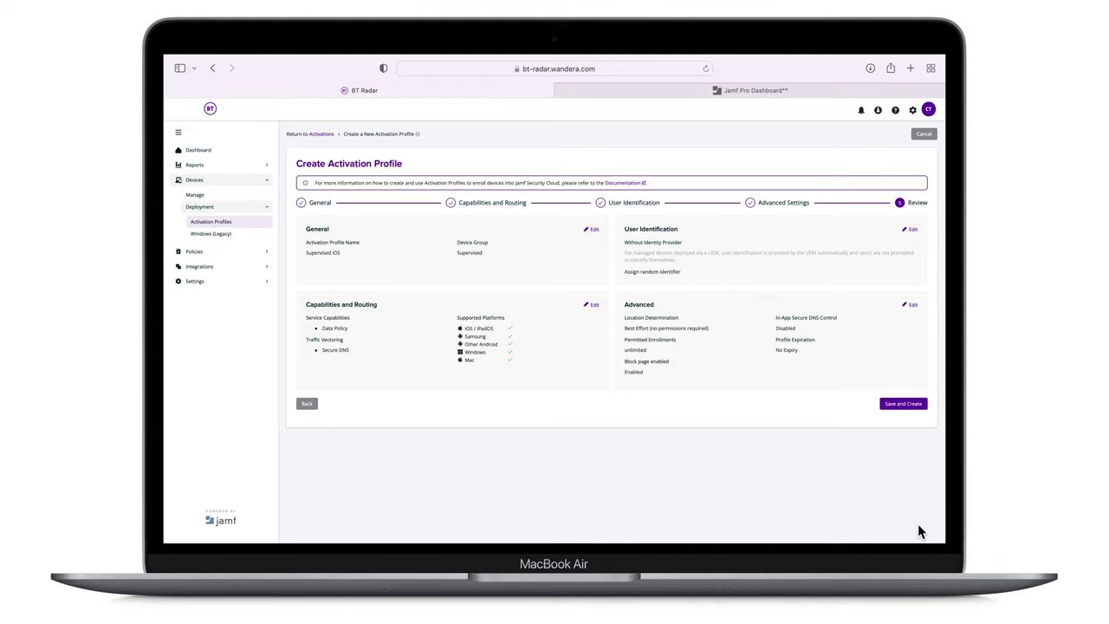
{"action": "left_click", "coordinate": [921, 408]}
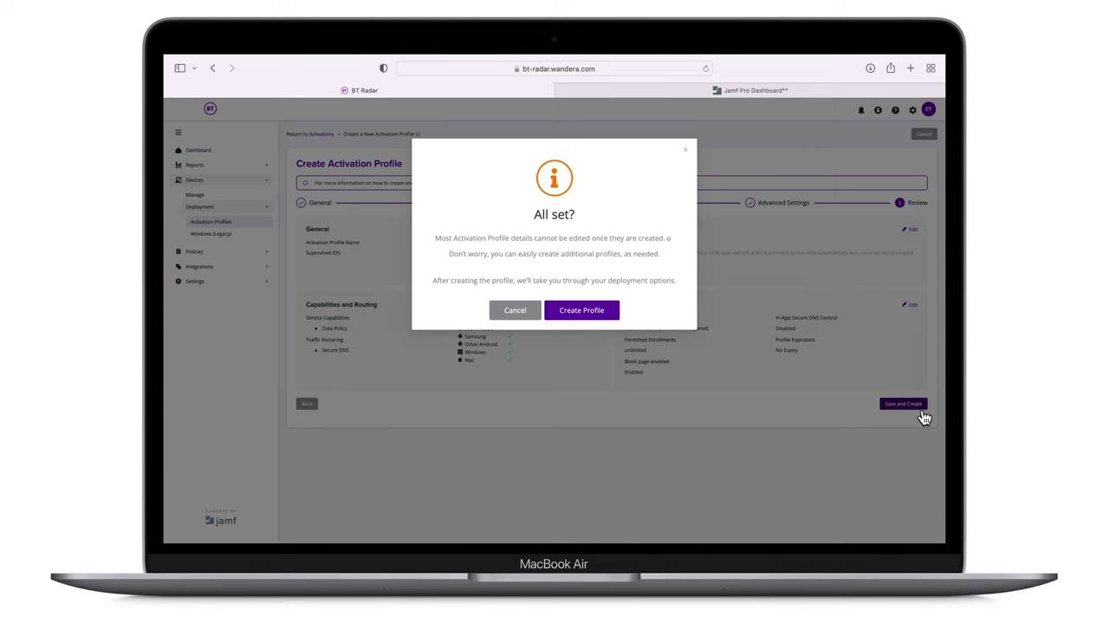
{"action": "left_click", "coordinate": [598, 311]}
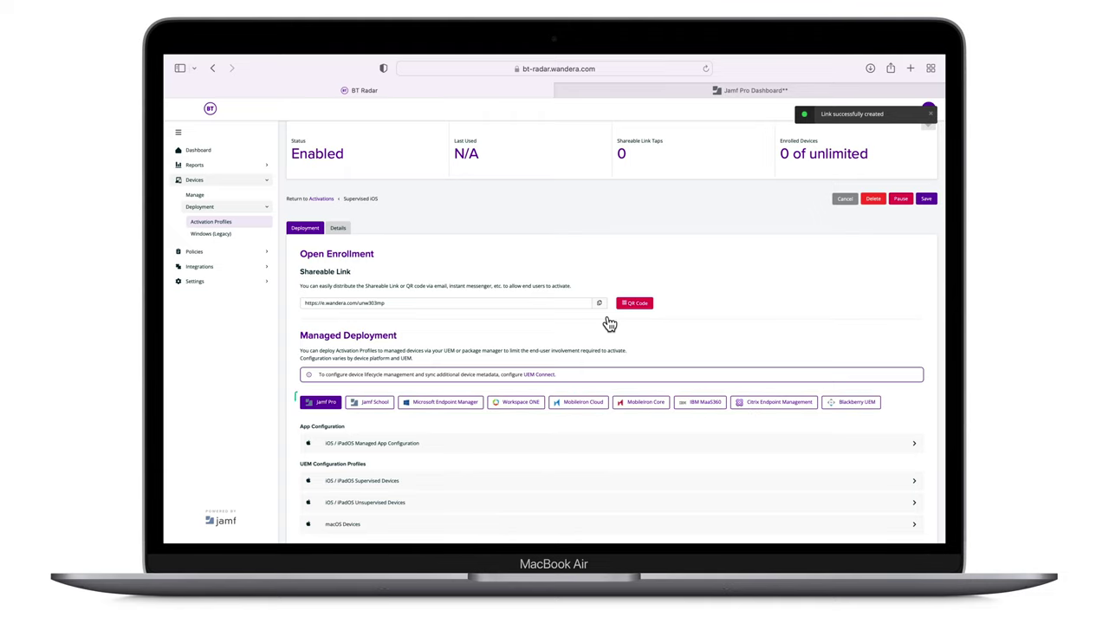
- Download the iOS/iPadOS Supervised Devices configuration profile for Jamf Pro
{"action": "scroll", "coordinate": [609, 323], "scroll_direction": "down", "scroll_amount": 2}
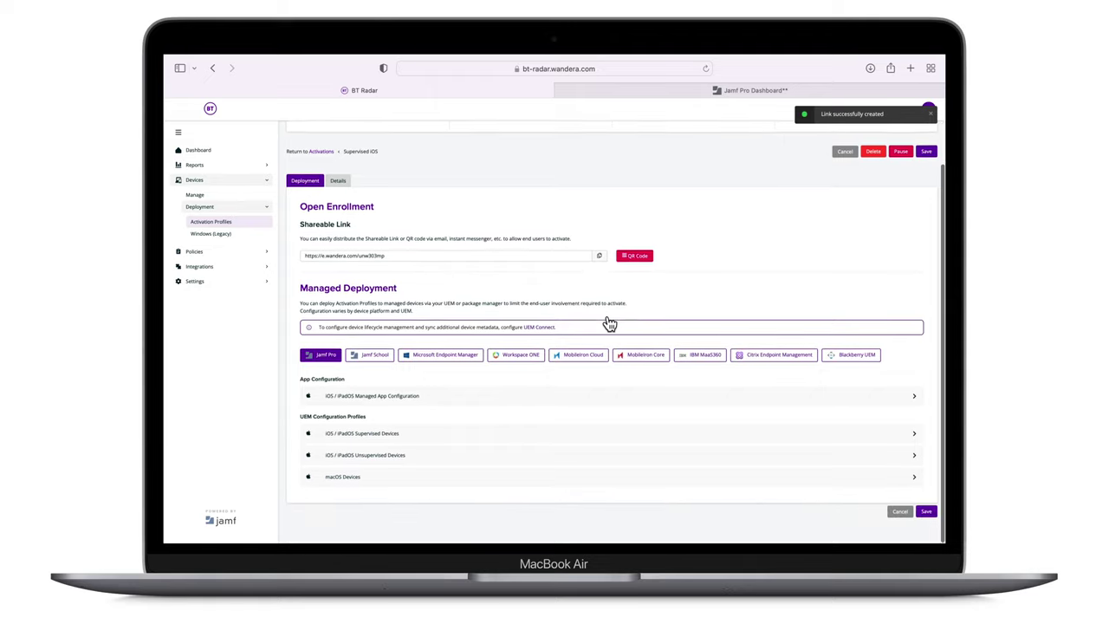
{"action": "left_click", "coordinate": [374, 438]}
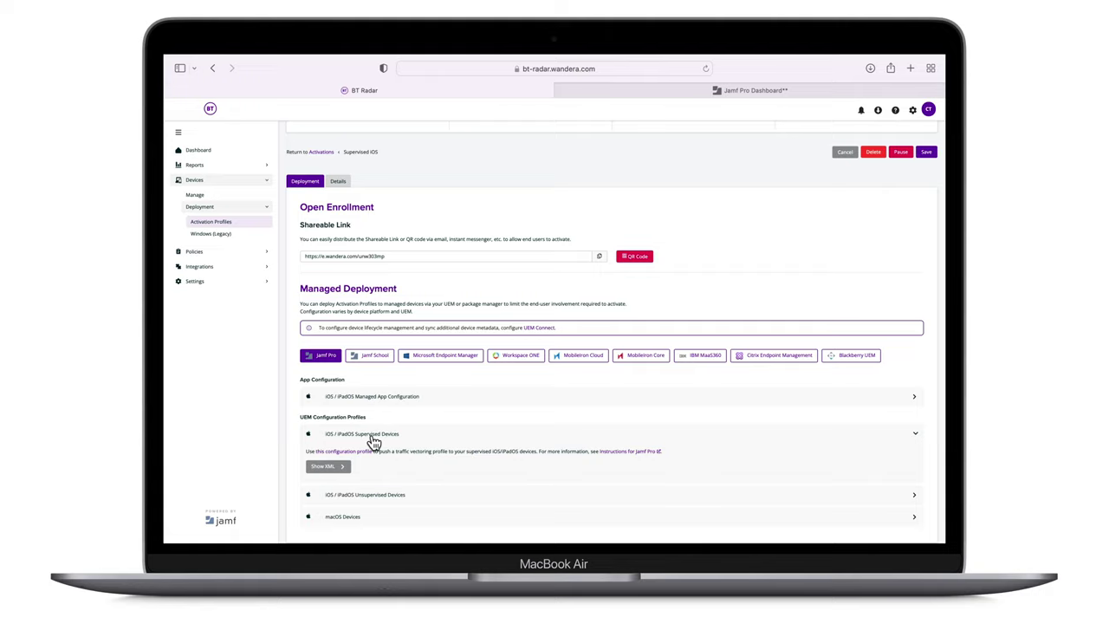
{"action": "left_click", "coordinate": [354, 455]}
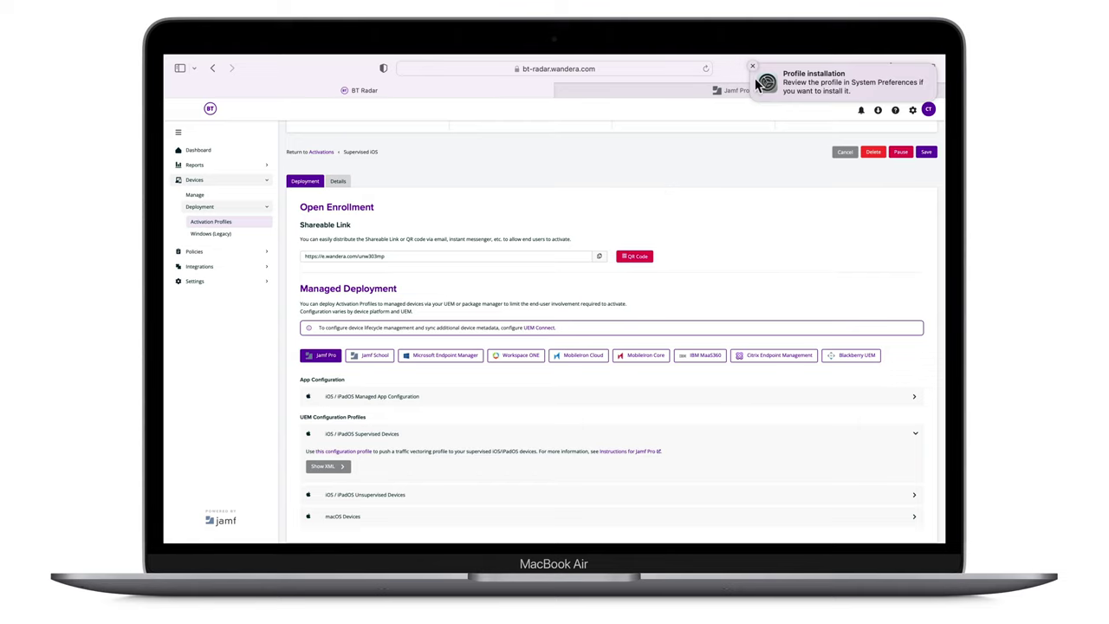
{"action": "left_click", "coordinate": [753, 66]}
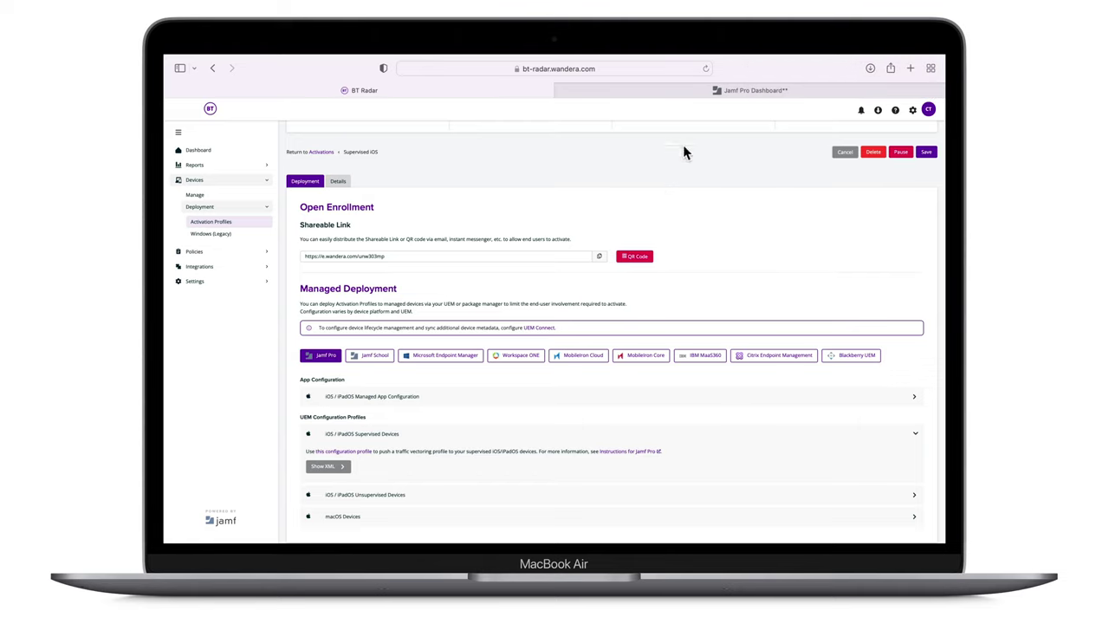
- Reveal the Managed App Configuration XML and copy it to the clipboard
{"action": "left_click", "coordinate": [368, 398]}
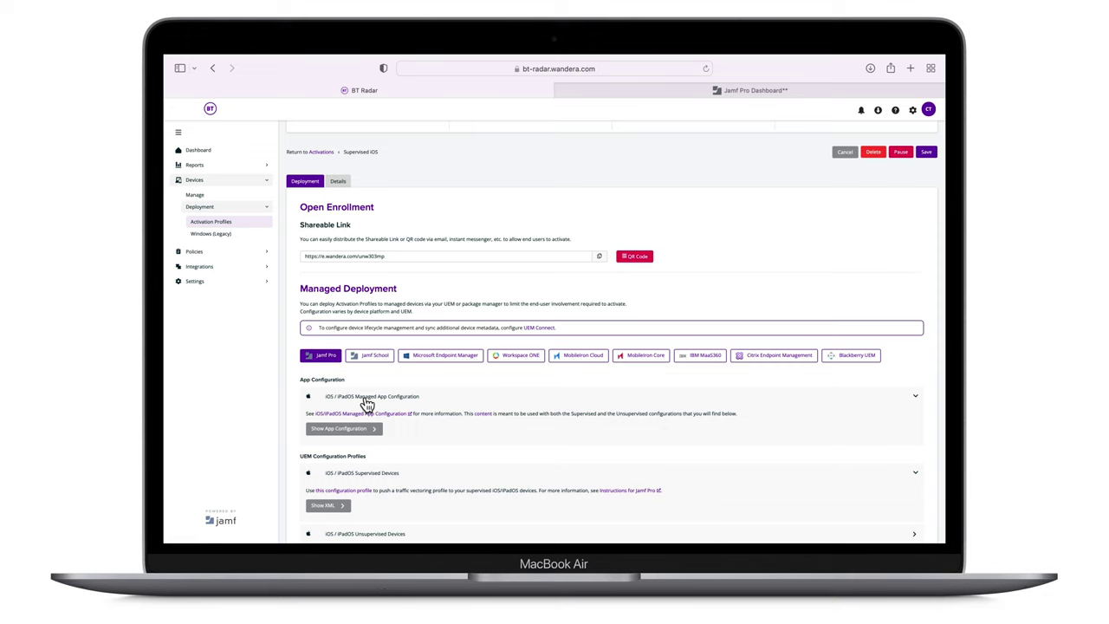
{"action": "left_click", "coordinate": [357, 430]}
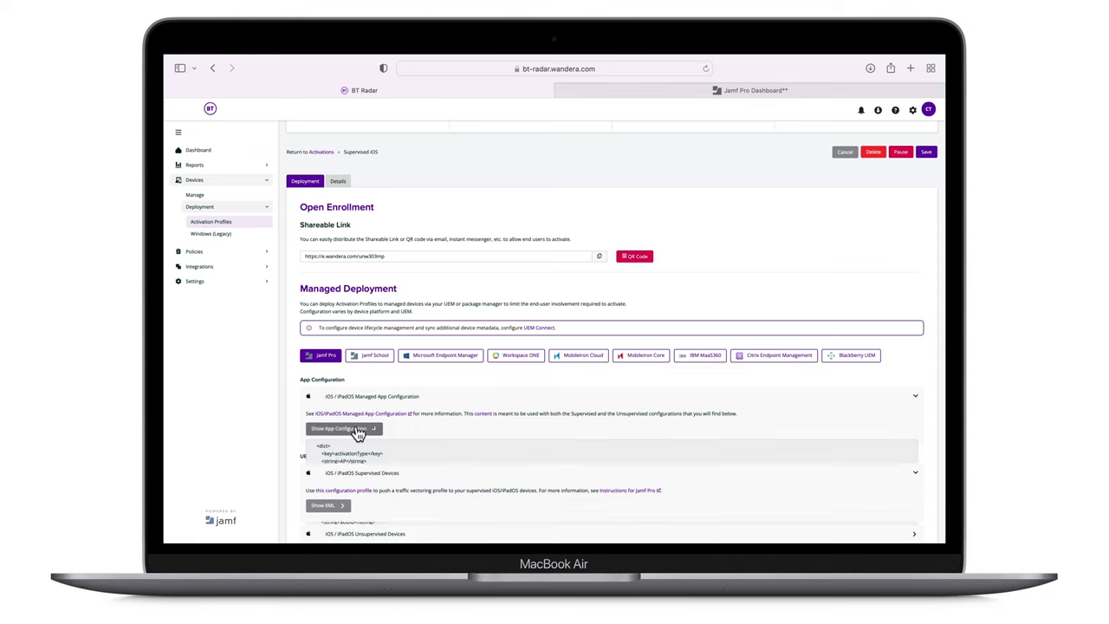
{"action": "scroll", "coordinate": [355, 432], "scroll_direction": "down", "scroll_amount": 2}
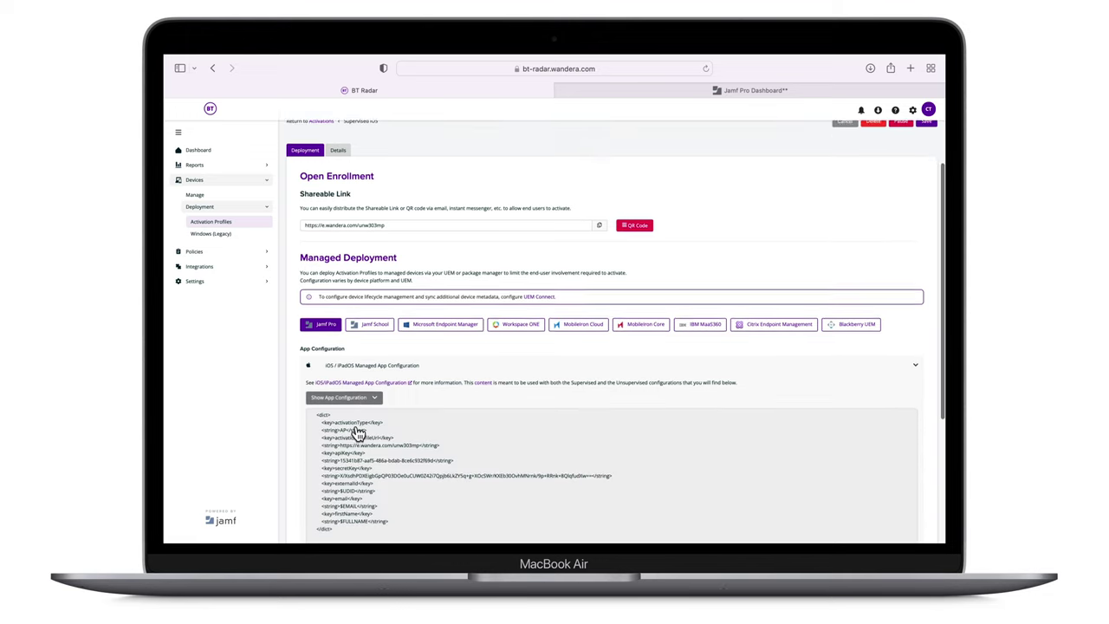
{"action": "left_click", "coordinate": [395, 454]}
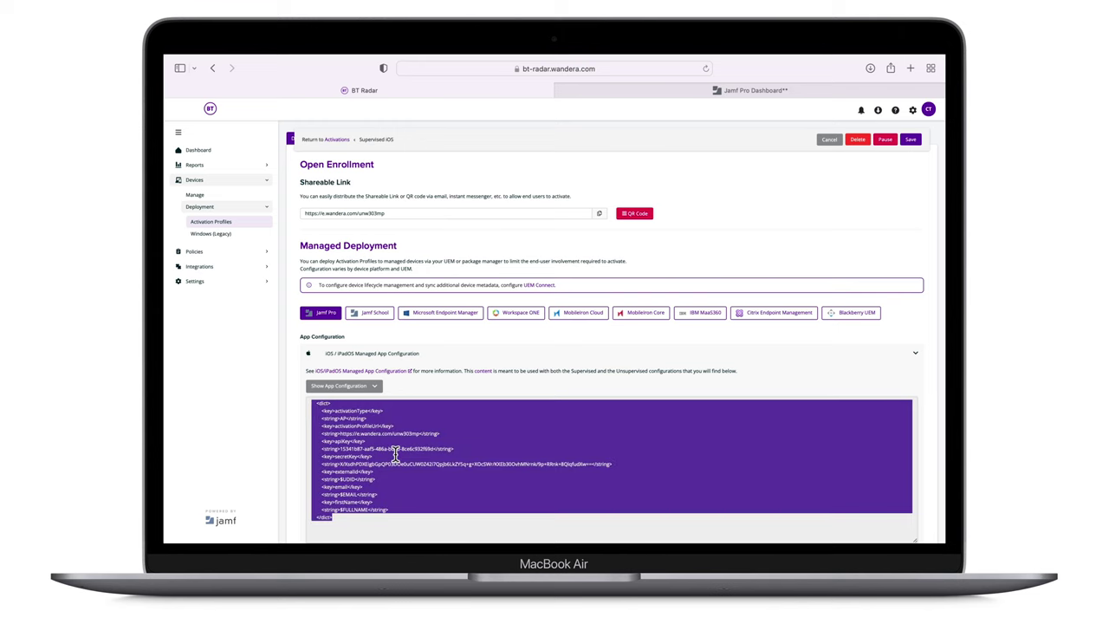
{"action": "right_click", "coordinate": [394, 451]}
{"action": "left_click", "coordinate": [412, 414]}
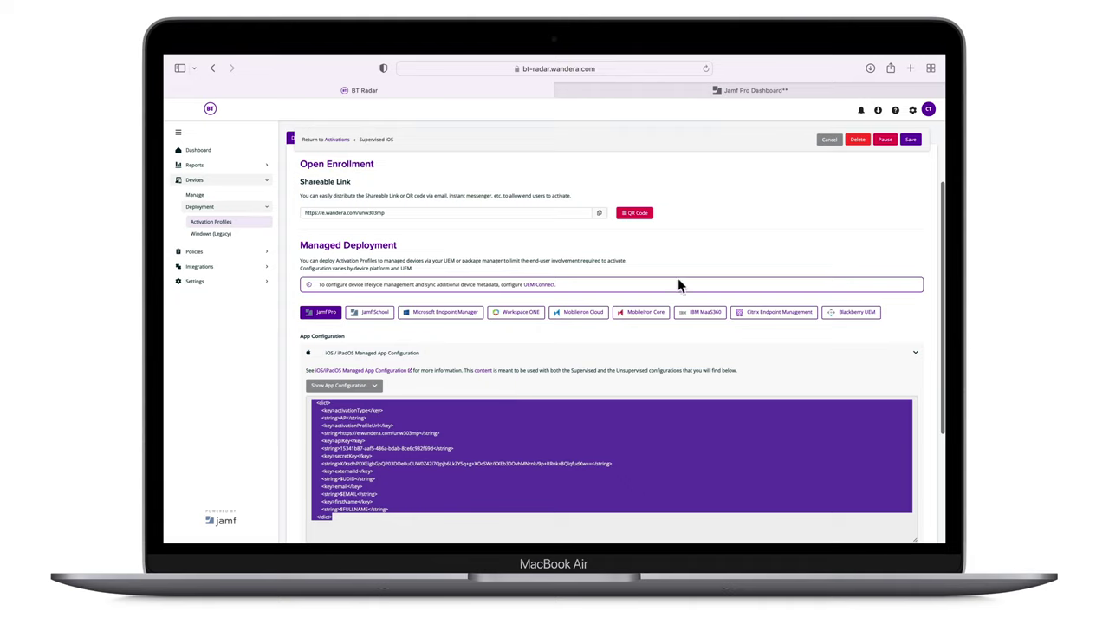
- Save the activation profile, then choose Jamf Pro as vendor under Integrations > UEM Connect
{"action": "left_click", "coordinate": [911, 140]}
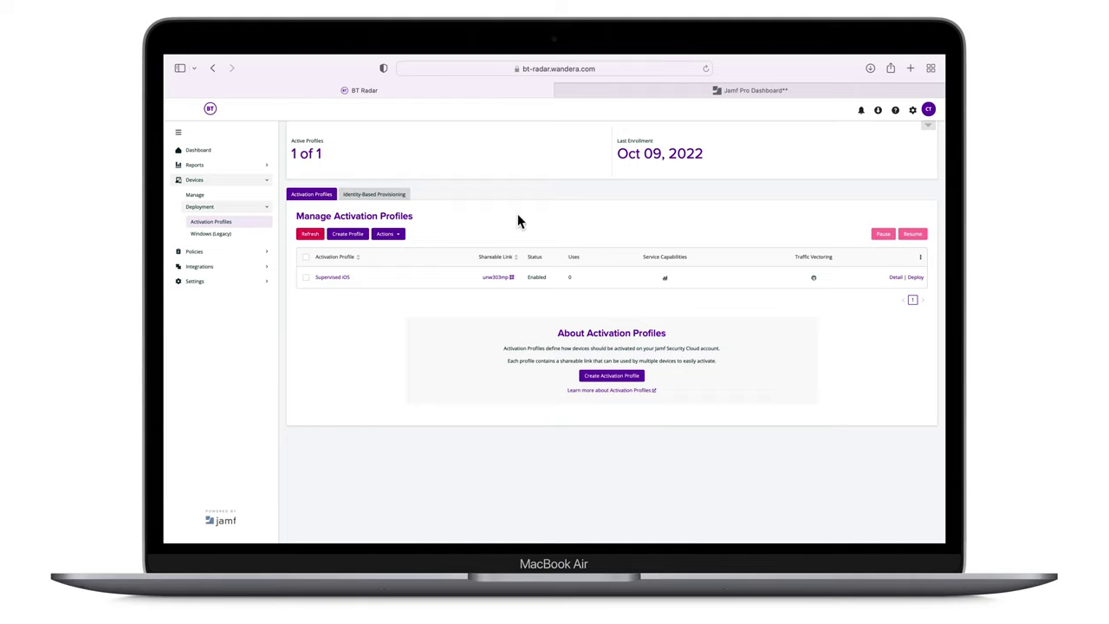
{"action": "left_click", "coordinate": [266, 267]}
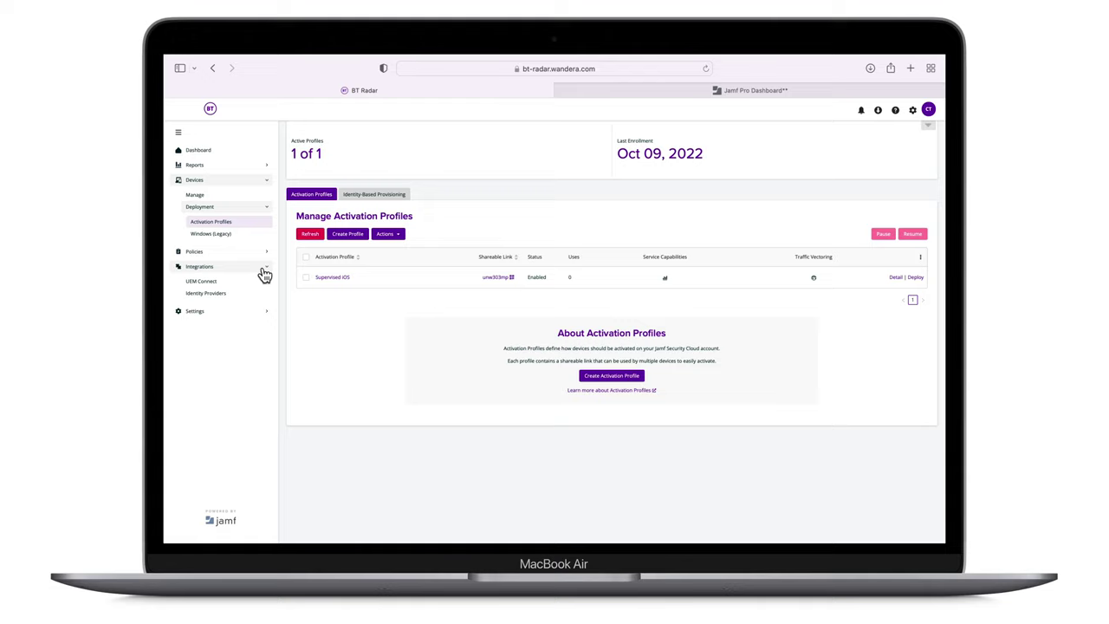
{"action": "left_click", "coordinate": [258, 283]}
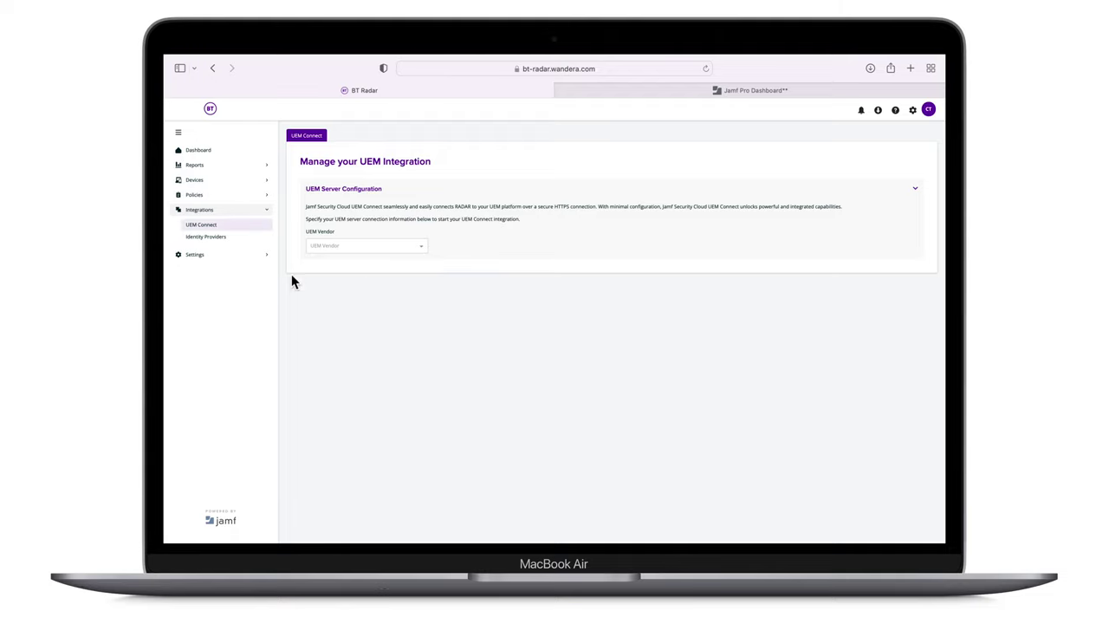
{"action": "left_click", "coordinate": [370, 247]}
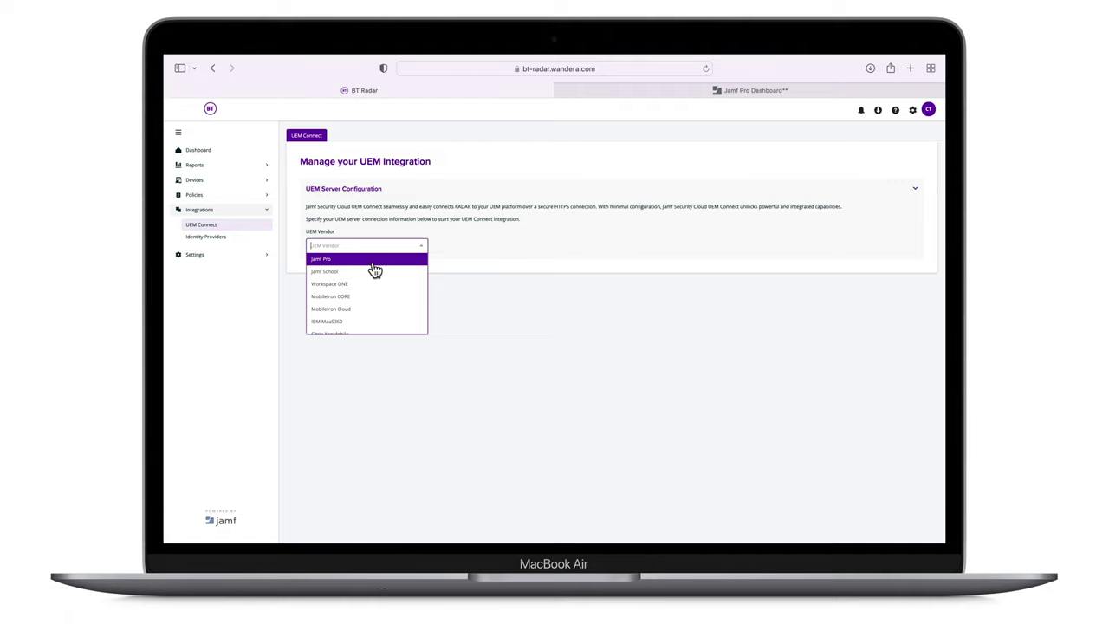
{"action": "left_click", "coordinate": [374, 264]}
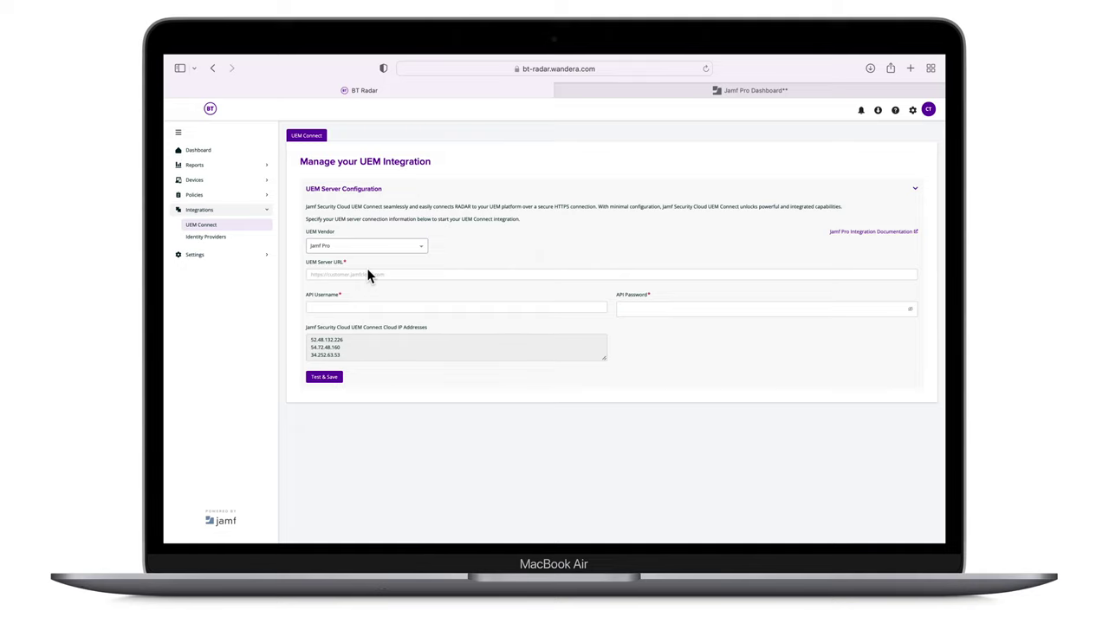
{"action": "left_click", "coordinate": [368, 272]}
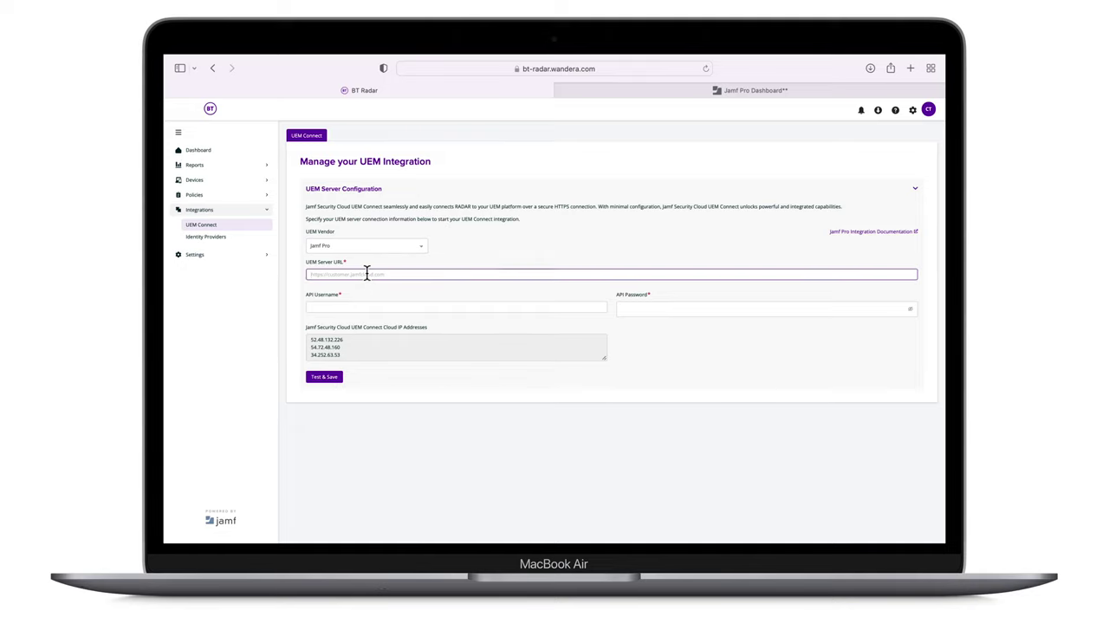
{"action": "type", "text": "https://"}
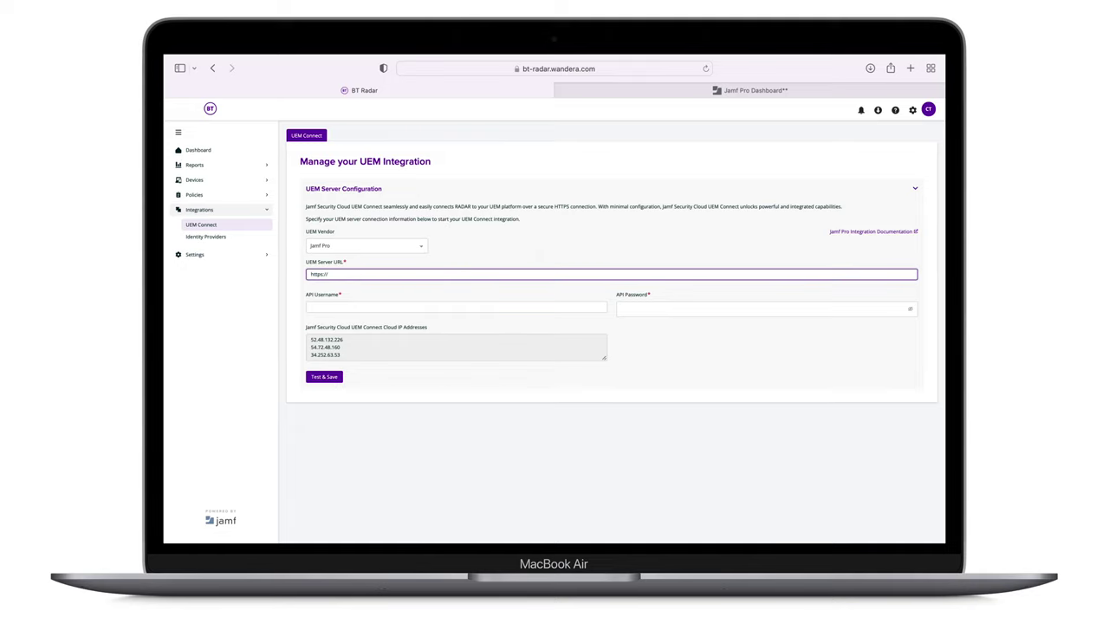
{"action": "type", "text": "cesecurity.jamfcloud.com"}
{"action": "key", "text": "Tab"}
{"action": "type", "text": "RADA"}
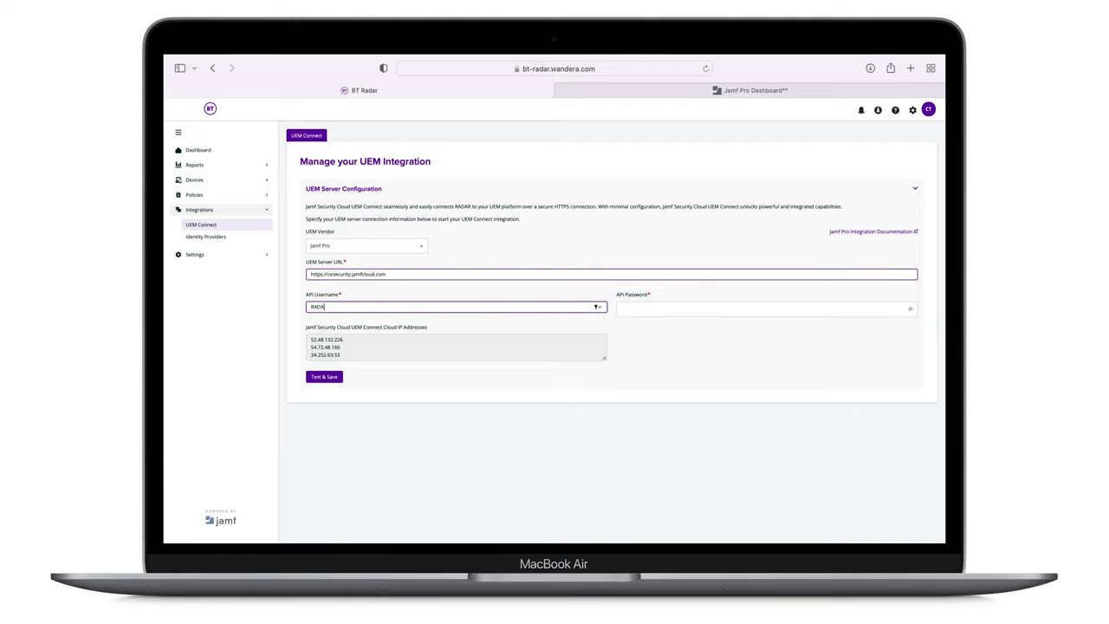
{"action": "type", "text": "R"}
{"action": "key", "text": "Tab"}
{"action": "type", "text": "********"}
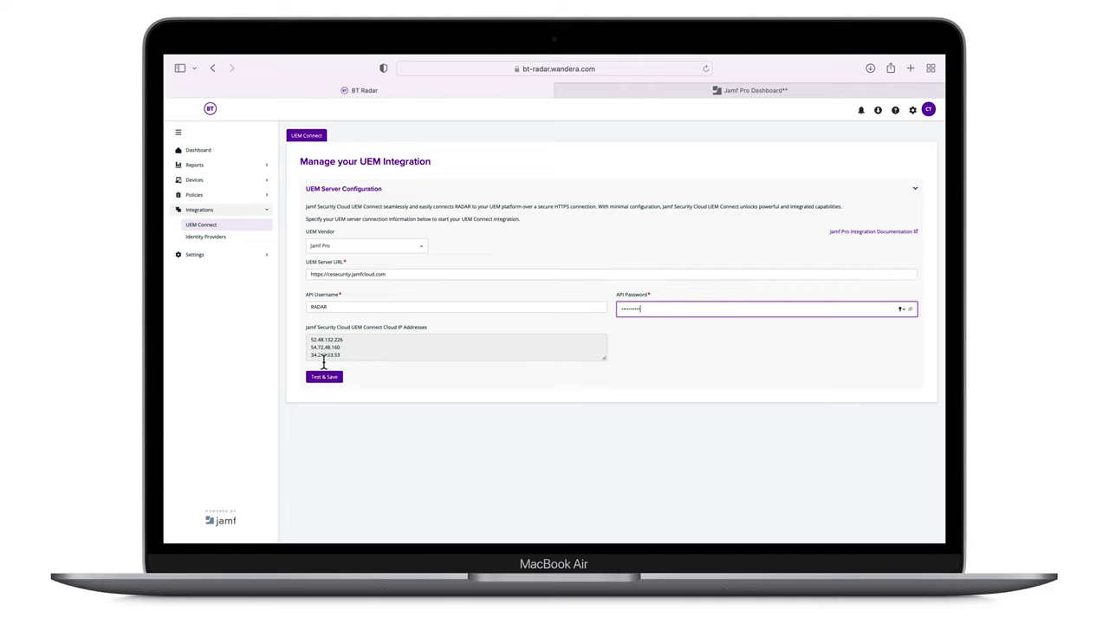
{"action": "left_click", "coordinate": [323, 378]}
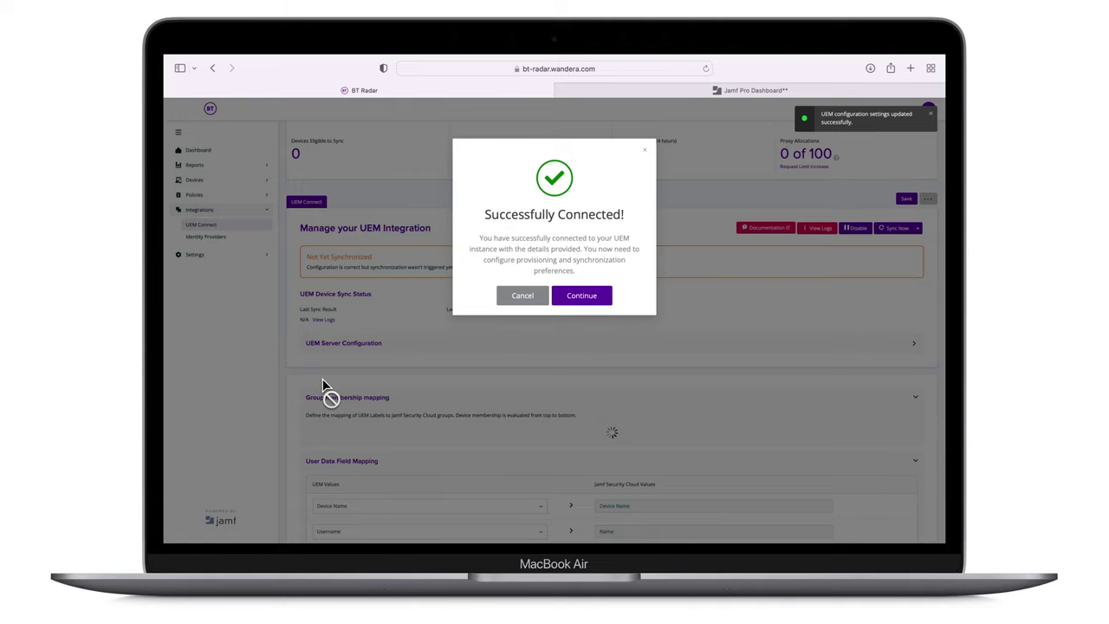
- Add a group mapping from UEM group [Mobile] Supervised to the Supervised group
{"action": "left_click", "coordinate": [582, 296]}
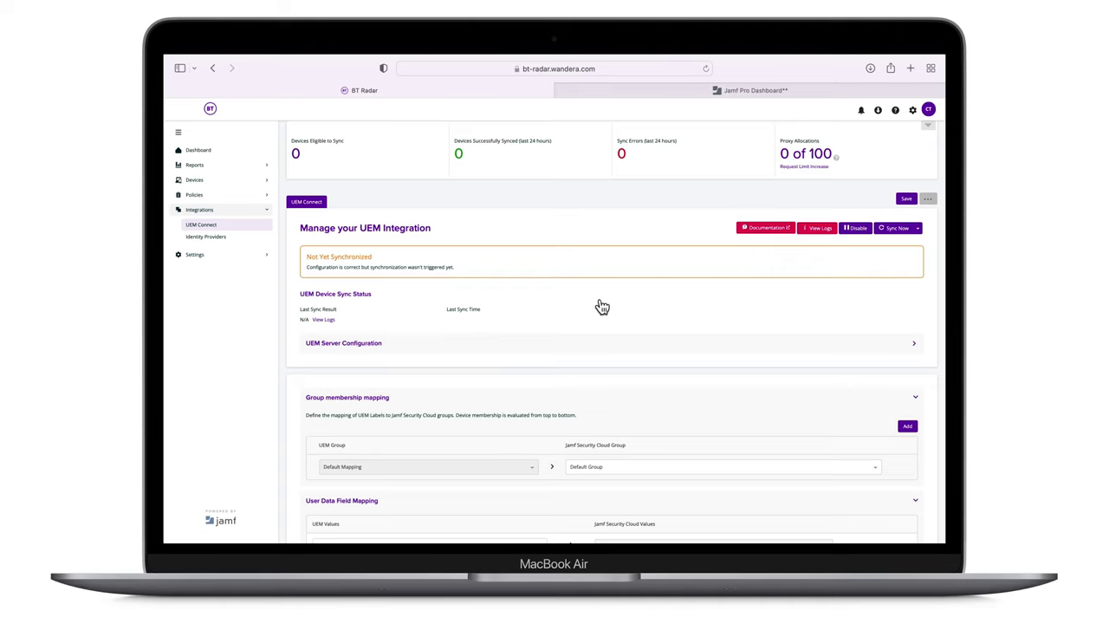
{"action": "scroll", "coordinate": [602, 306], "scroll_direction": "down", "scroll_amount": 2}
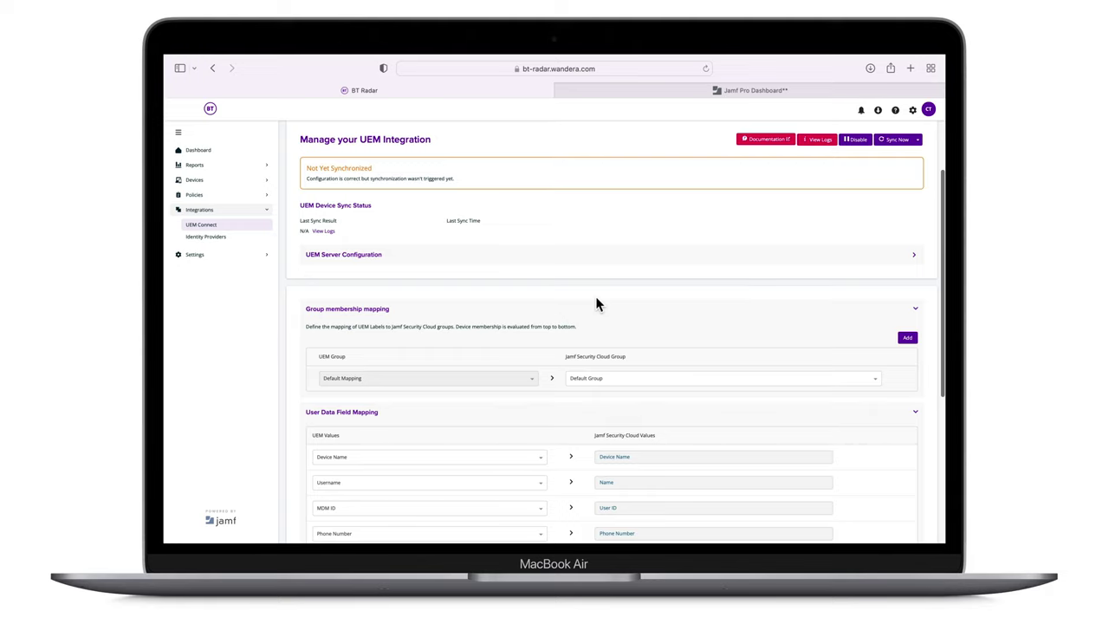
{"action": "left_click", "coordinate": [909, 338]}
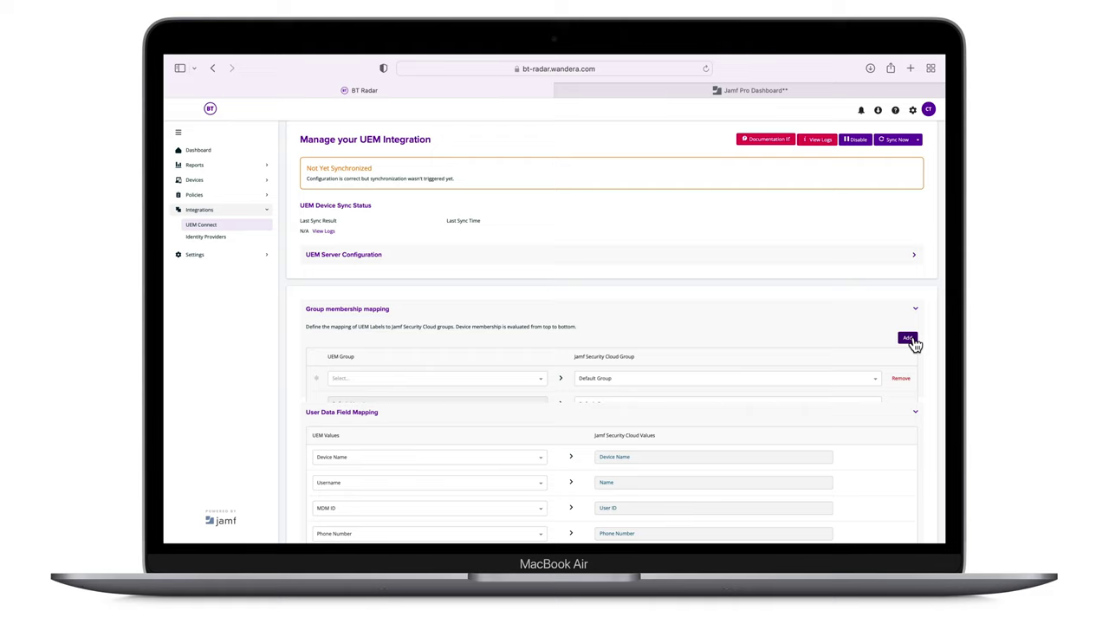
{"action": "left_click", "coordinate": [531, 380]}
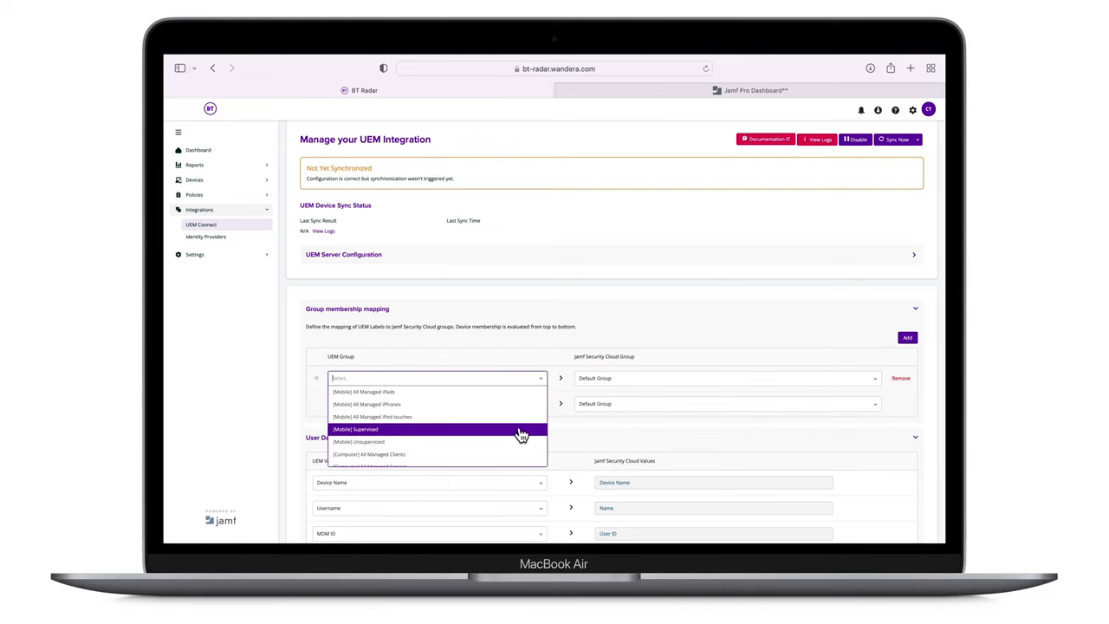
{"action": "left_click", "coordinate": [520, 430]}
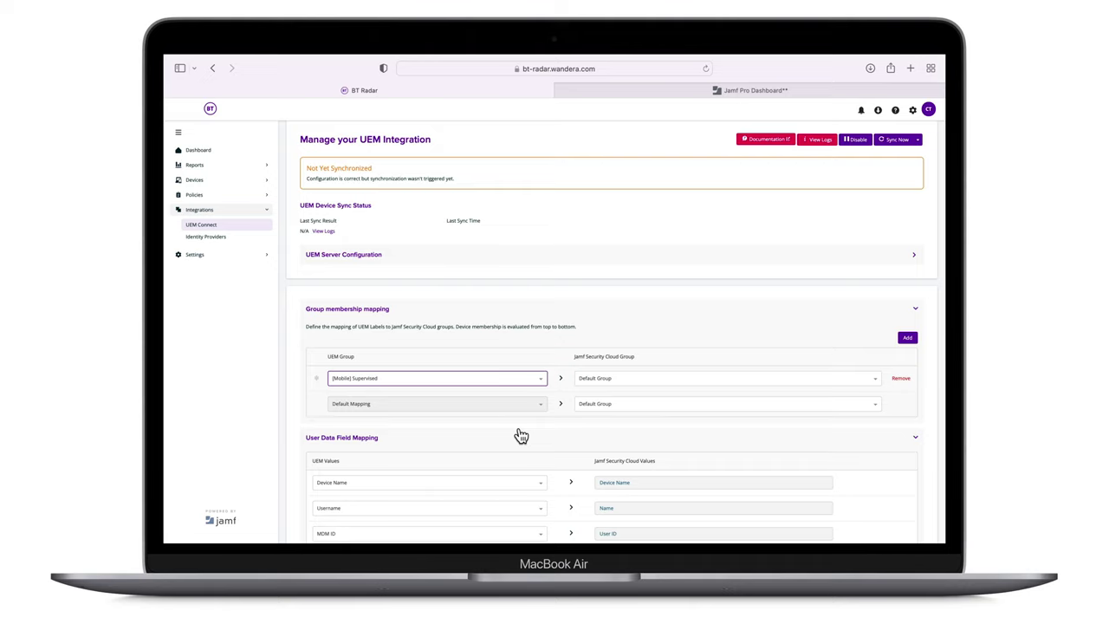
{"action": "left_click", "coordinate": [666, 377]}
{"action": "left_click", "coordinate": [668, 405]}
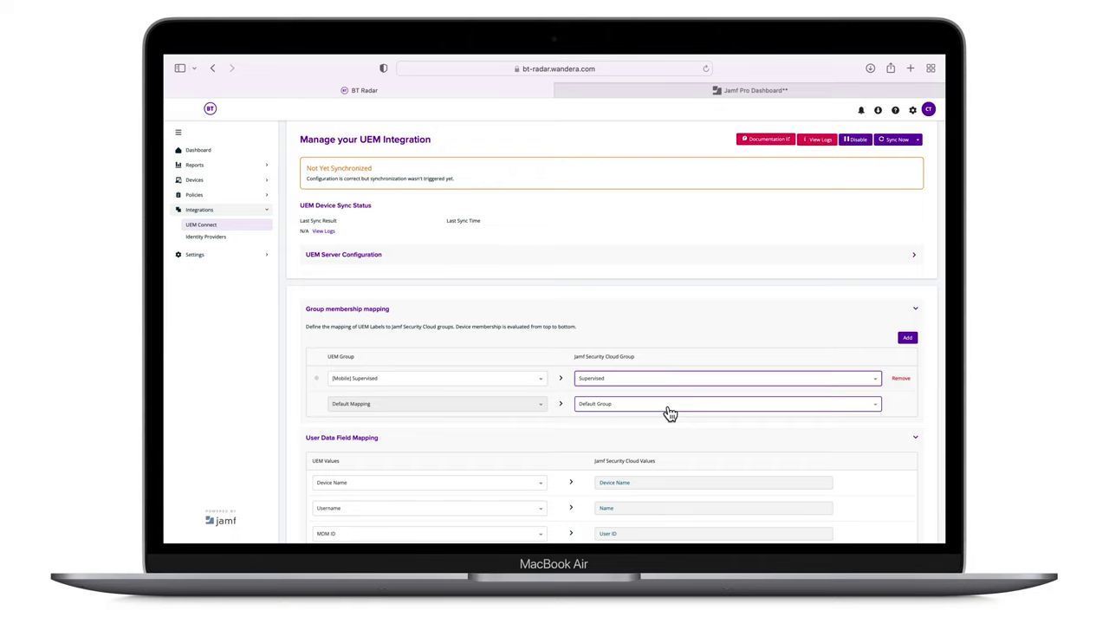
- Set devices missing from the UEM to be removed from Jamf Security Cloud
{"action": "scroll", "coordinate": [670, 413], "scroll_direction": "down", "scroll_amount": 3}
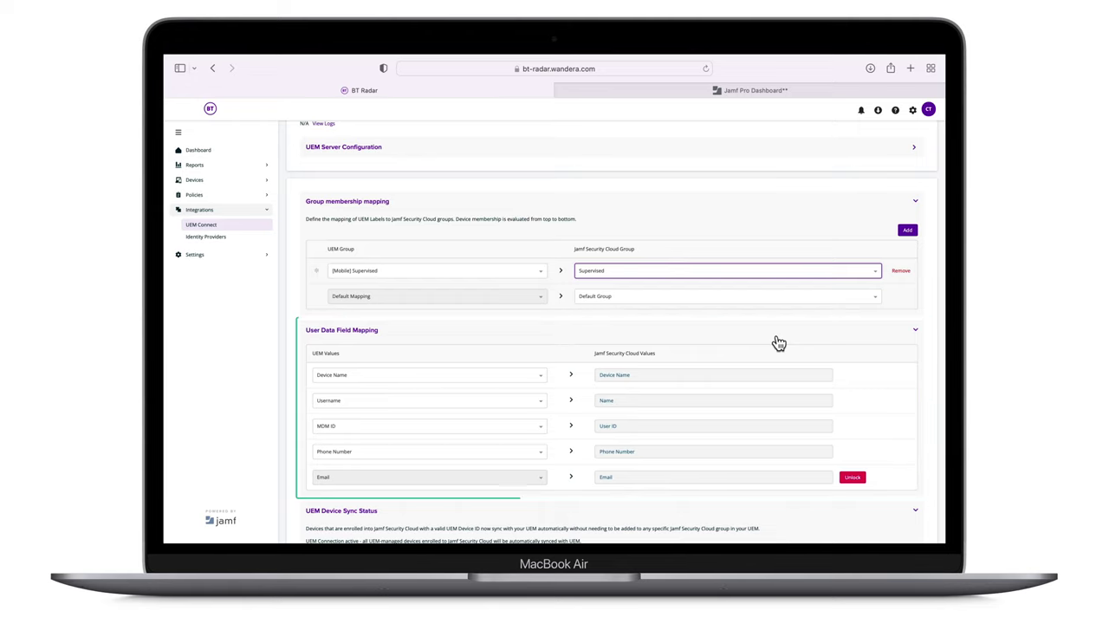
{"action": "scroll", "coordinate": [779, 344], "scroll_direction": "down", "scroll_amount": 4}
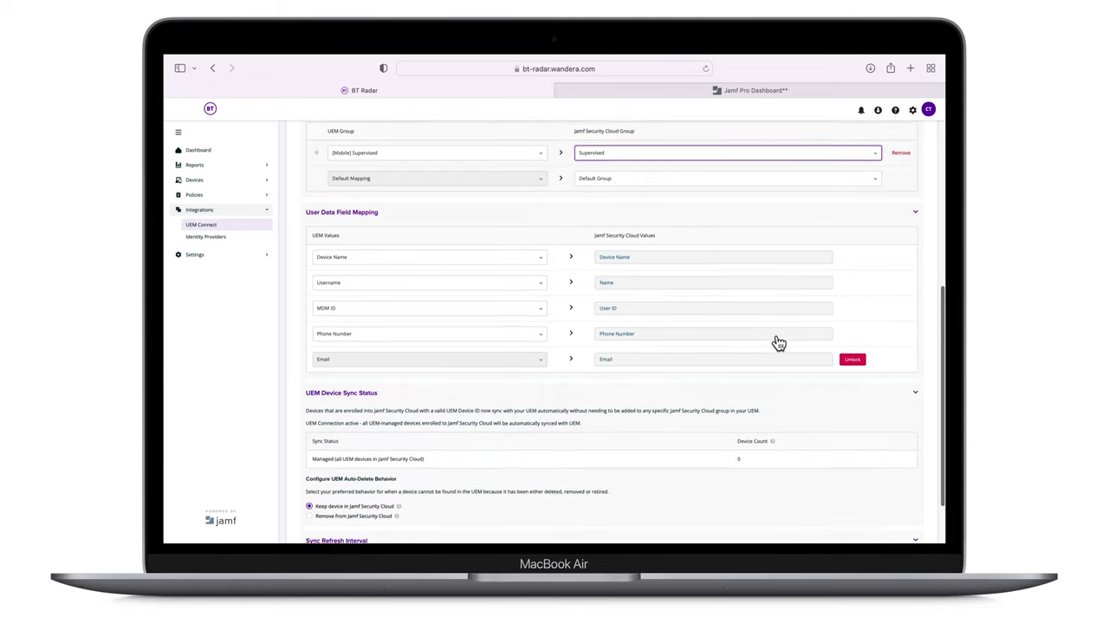
{"action": "scroll", "coordinate": [779, 343], "scroll_direction": "down", "scroll_amount": 1}
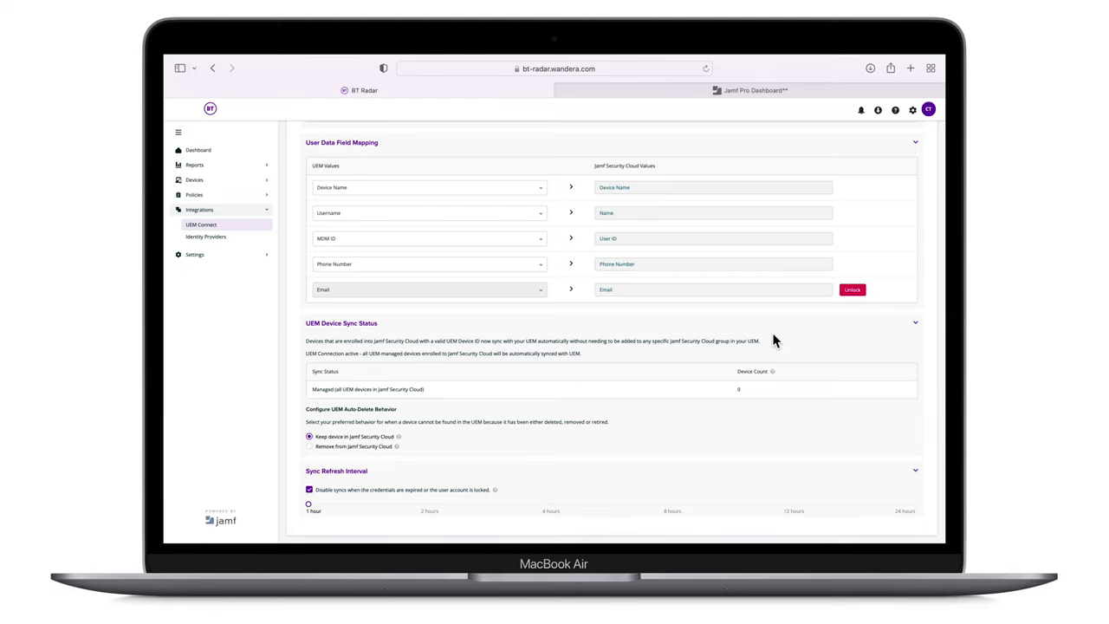
{"action": "scroll", "coordinate": [763, 341], "scroll_direction": "down", "scroll_amount": 1}
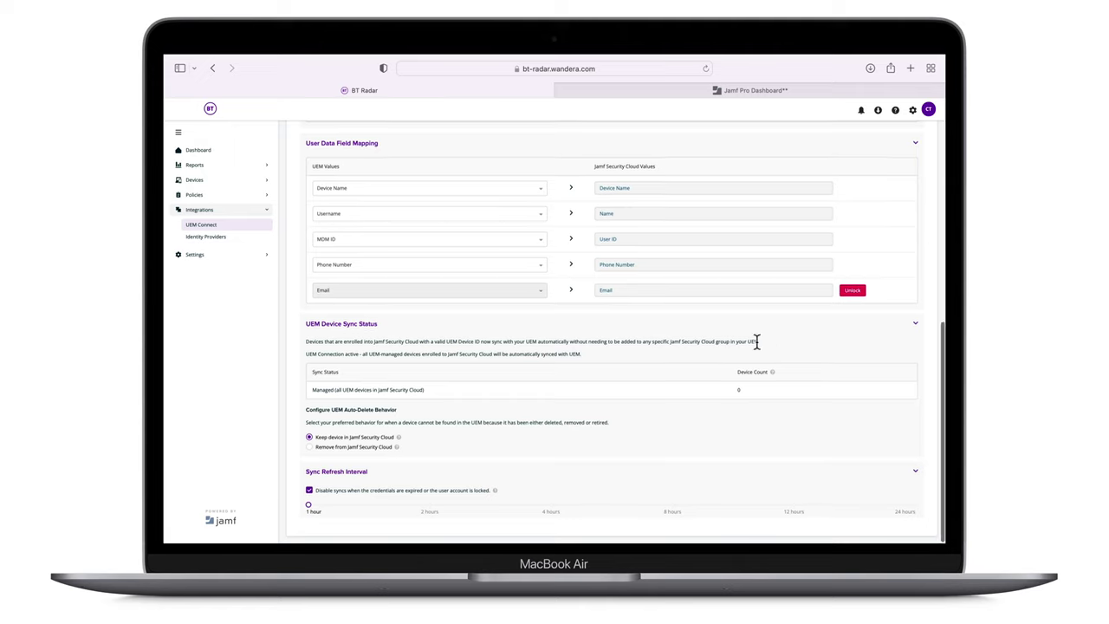
{"action": "left_click", "coordinate": [373, 448]}
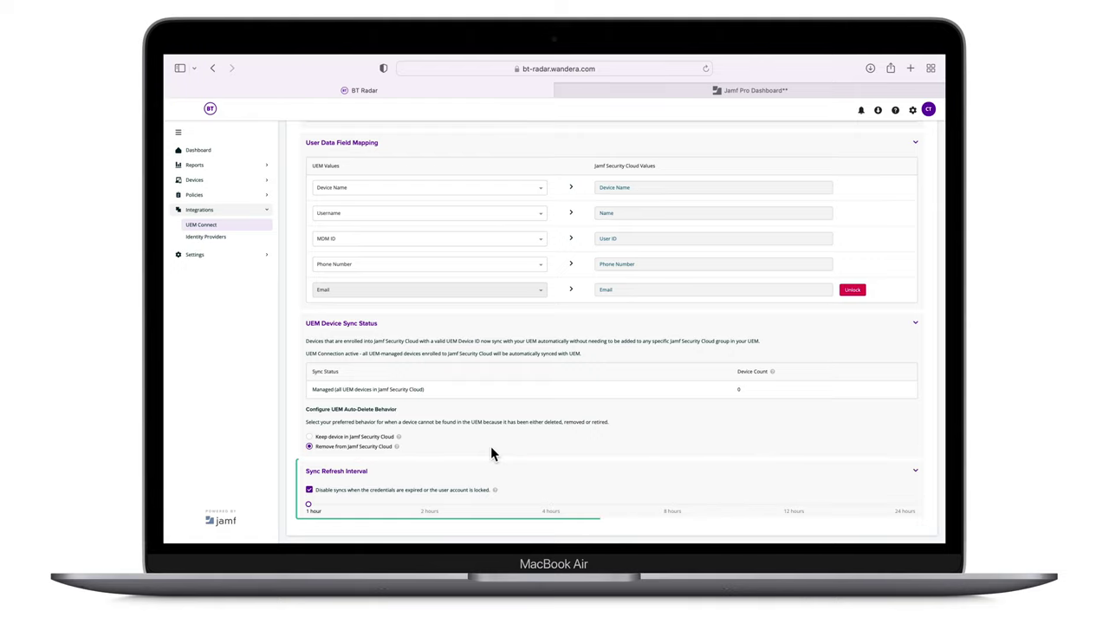
- Save the UEM integration settings and switch to the Jamf Pro dashboard
{"action": "scroll", "coordinate": [491, 447], "scroll_direction": "up", "scroll_amount": 8}
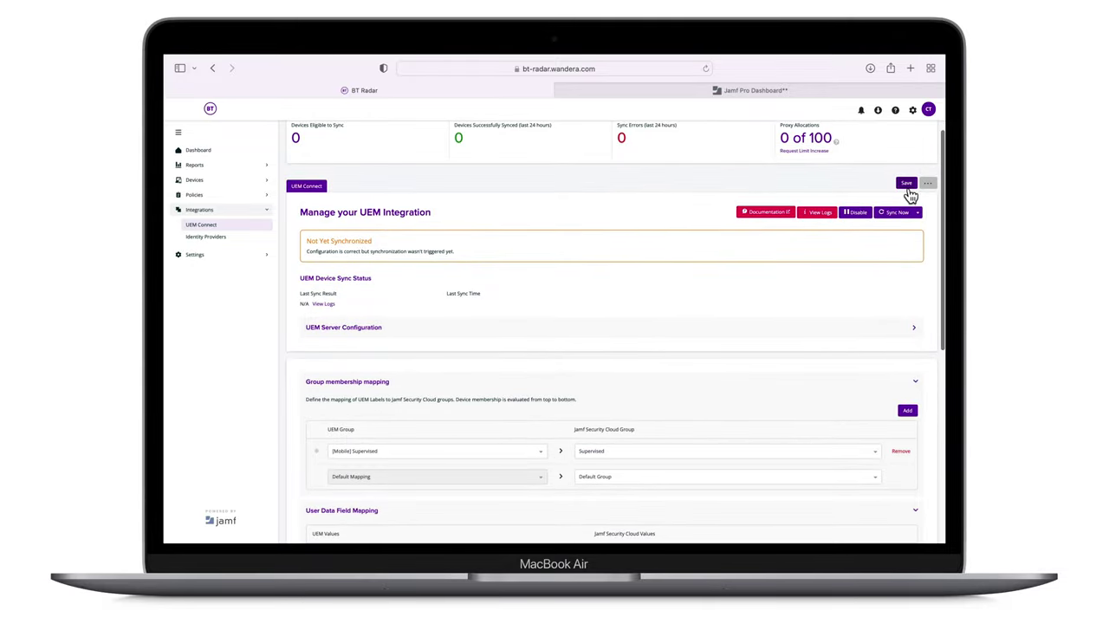
{"action": "left_click", "coordinate": [906, 184]}
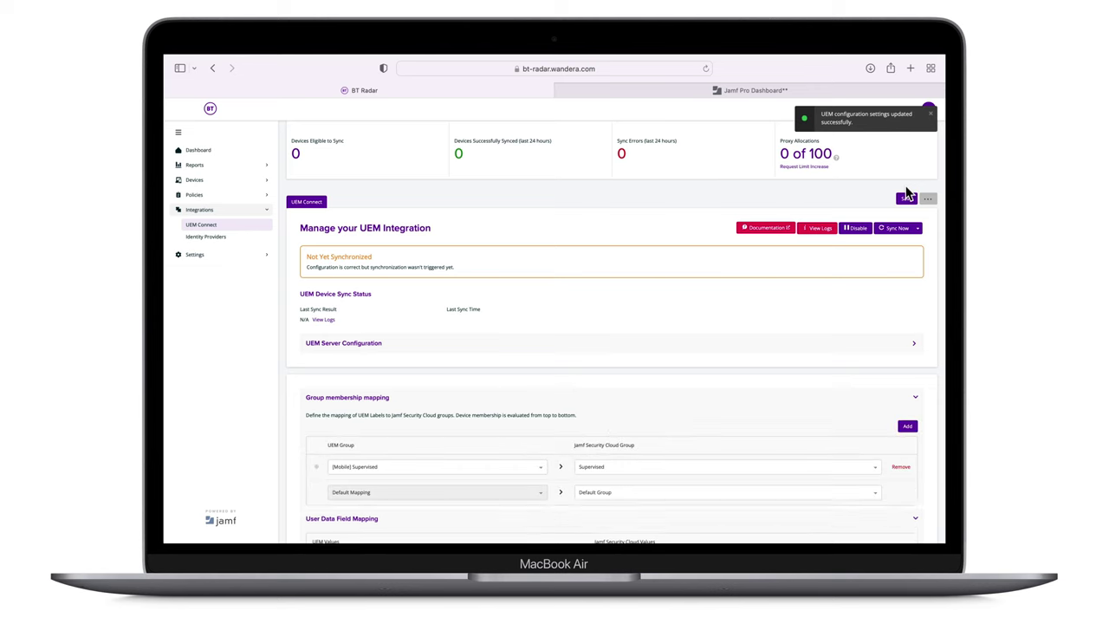
{"action": "left_click", "coordinate": [758, 91]}
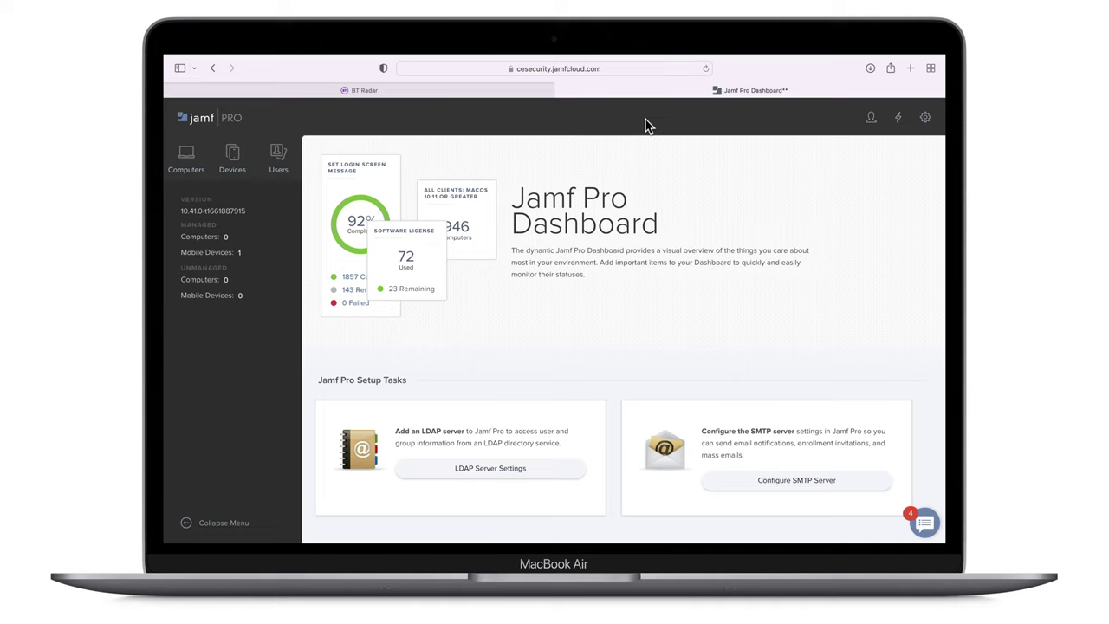
- Upload the Jamf_Trust mobileconfig as a new mobile device configuration profile and open its Scope
{"action": "left_click", "coordinate": [245, 167]}
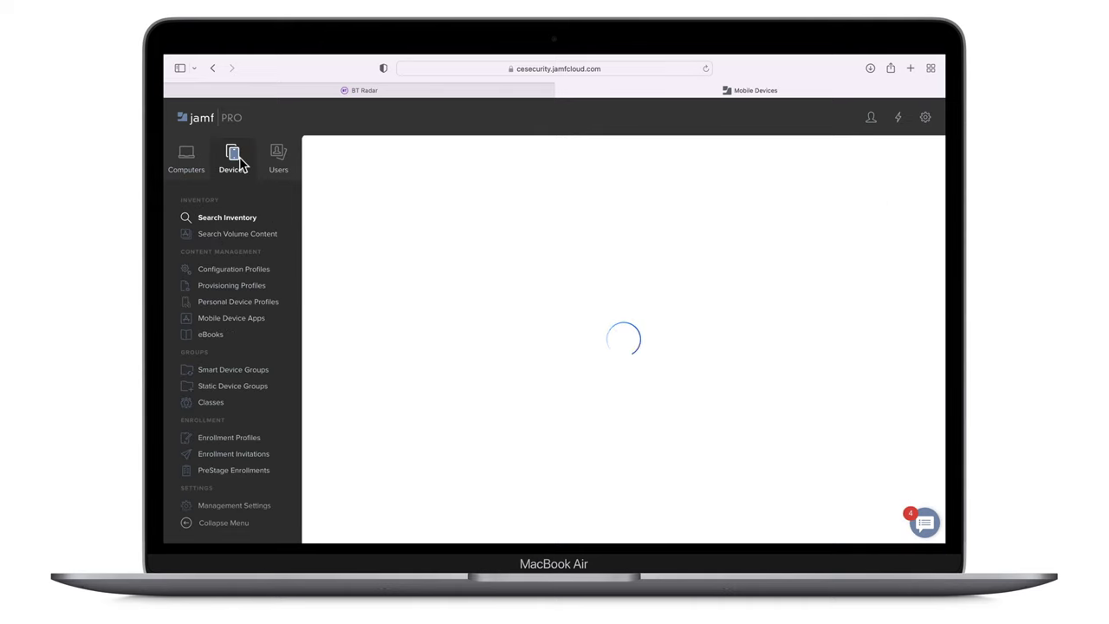
{"action": "left_click", "coordinate": [238, 274]}
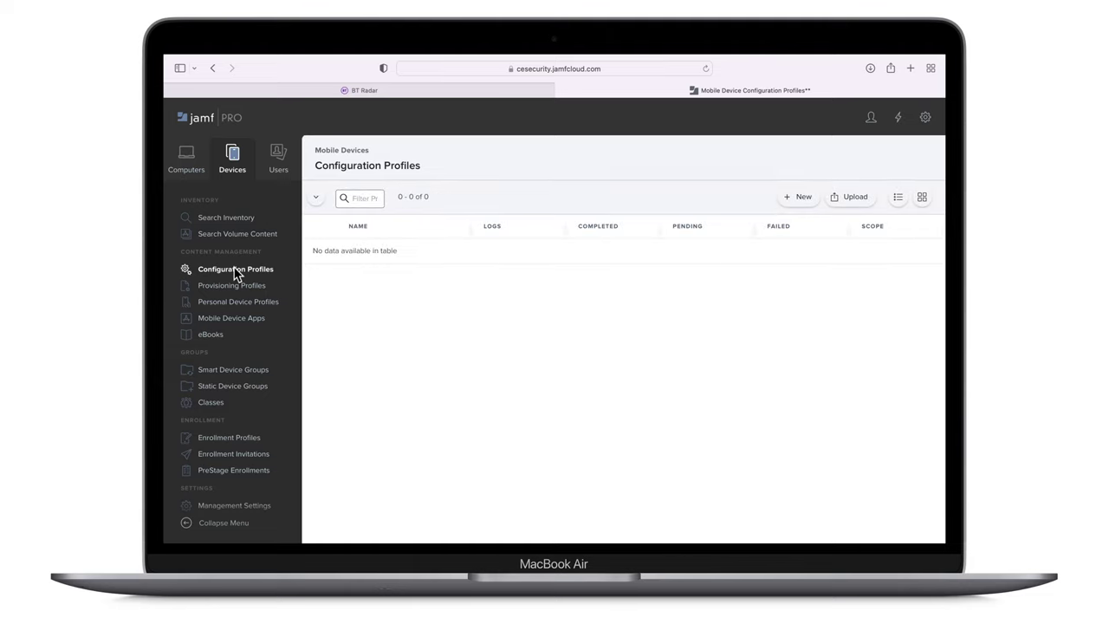
{"action": "left_click", "coordinate": [852, 201]}
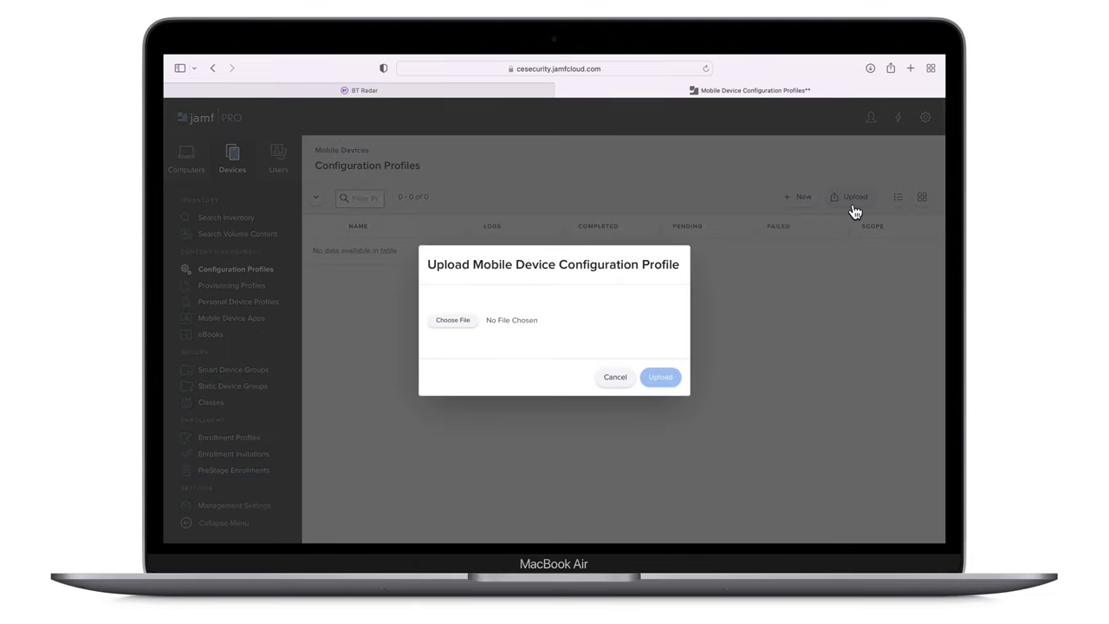
{"action": "left_click", "coordinate": [452, 321]}
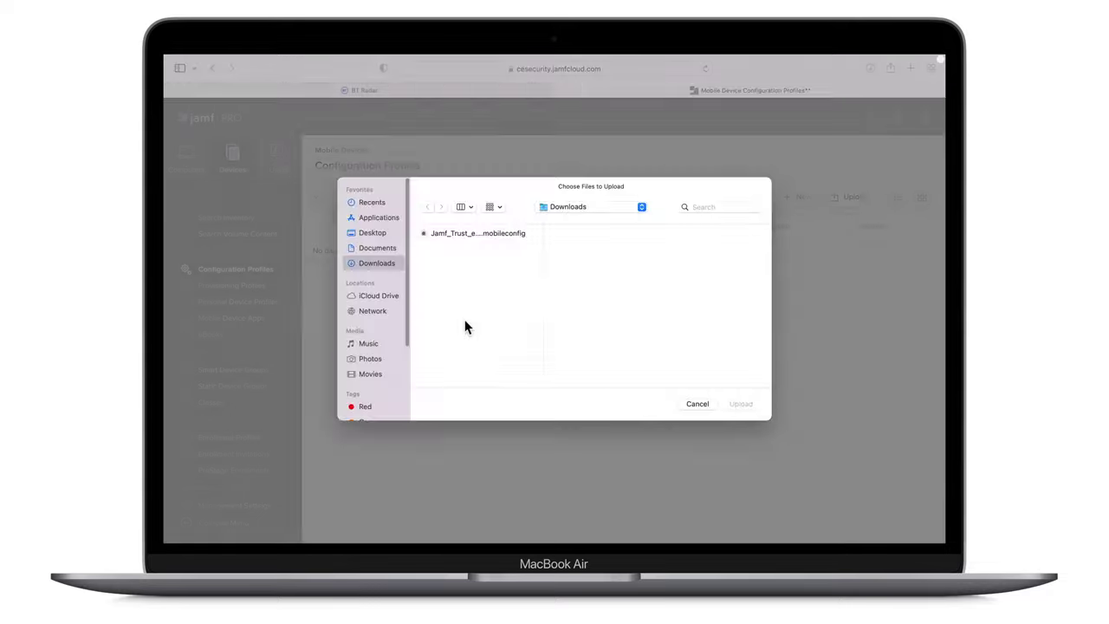
{"action": "left_click", "coordinate": [466, 235]}
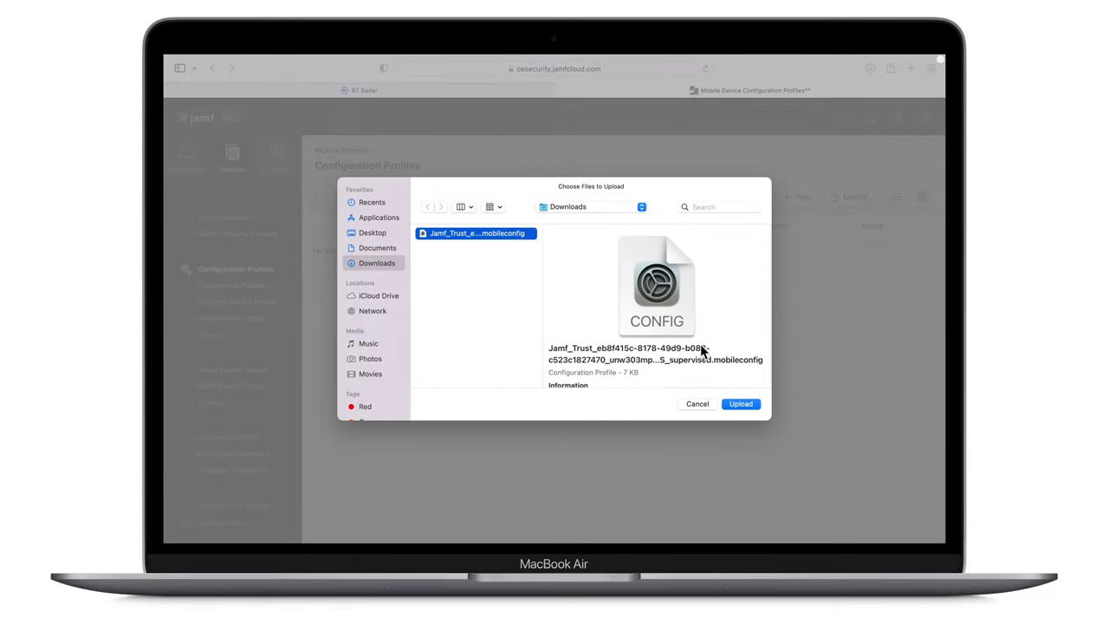
{"action": "left_click", "coordinate": [756, 404]}
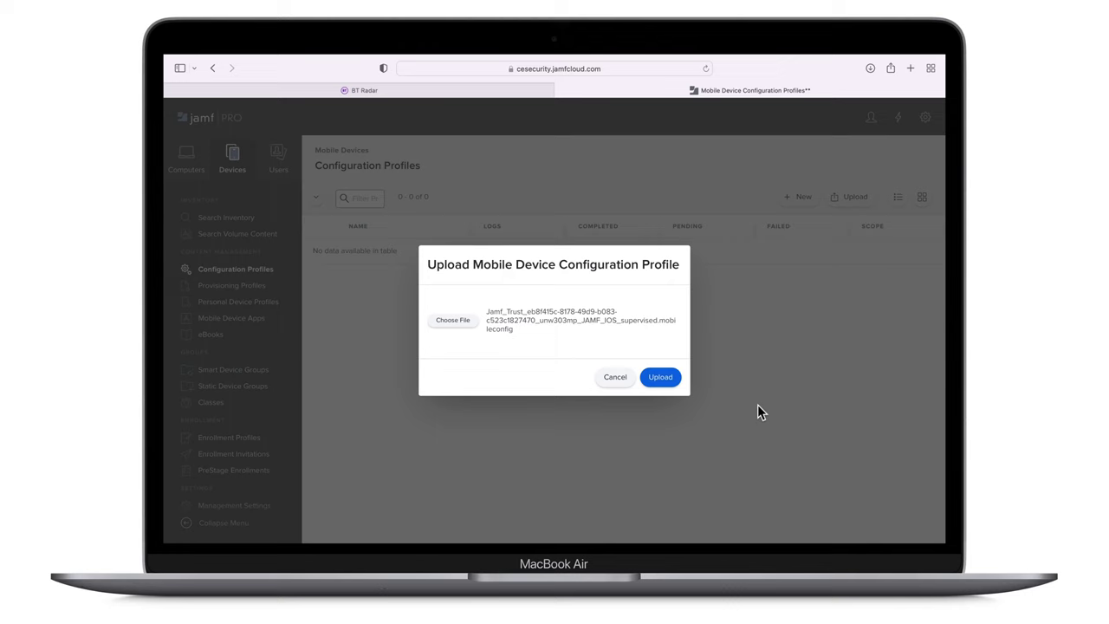
{"action": "left_click", "coordinate": [661, 380]}
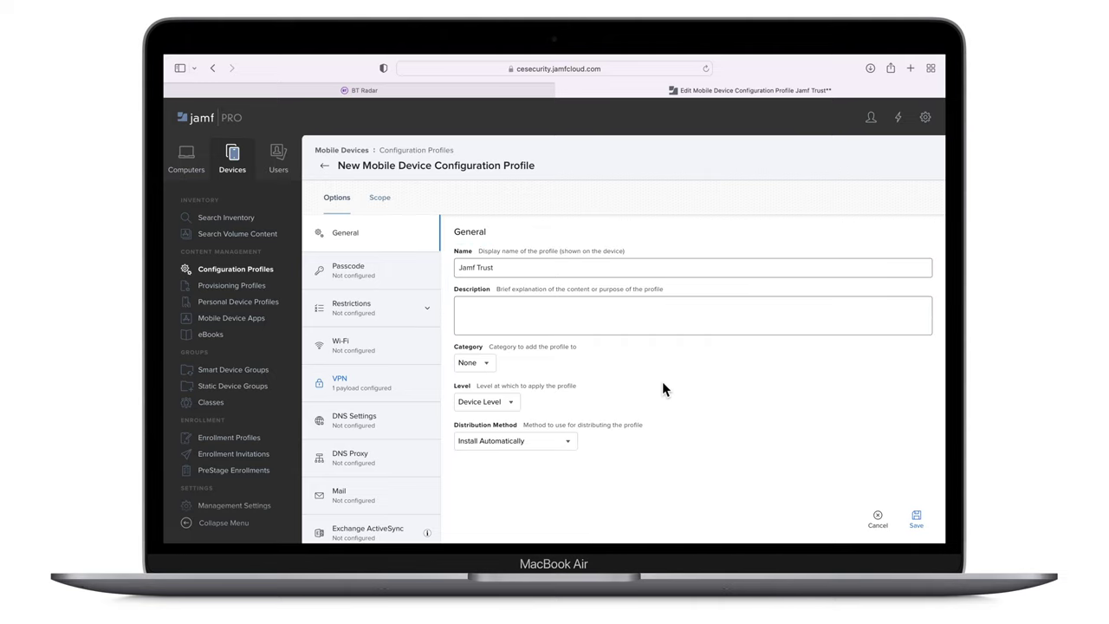
{"action": "left_click", "coordinate": [392, 208]}
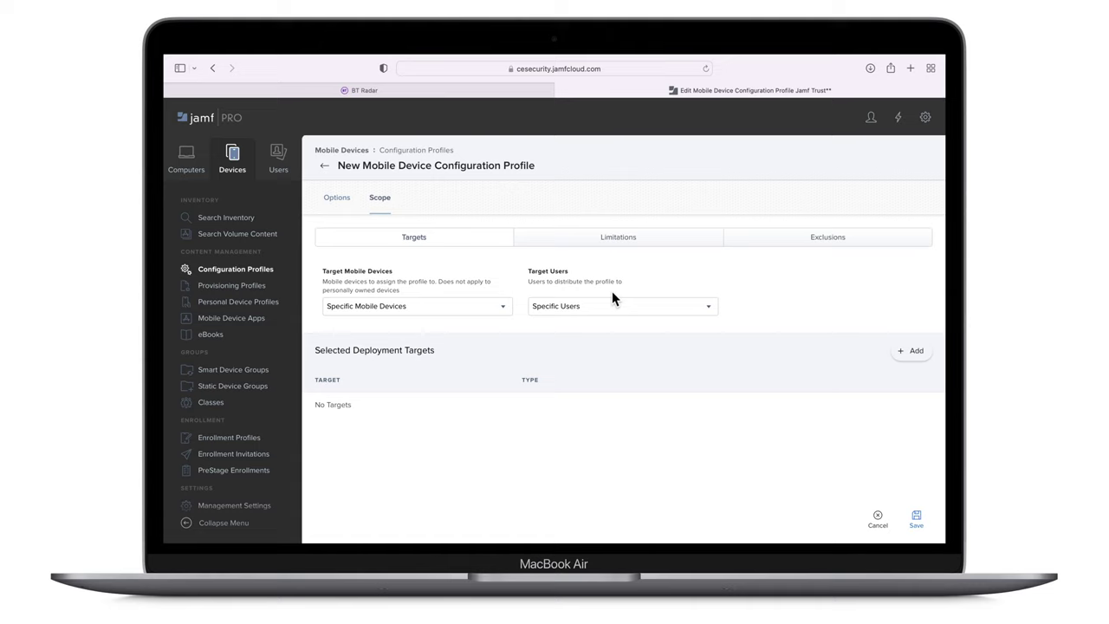
- Add the Supervised mobile device group as the profile's target and save it
{"action": "left_click", "coordinate": [910, 351]}
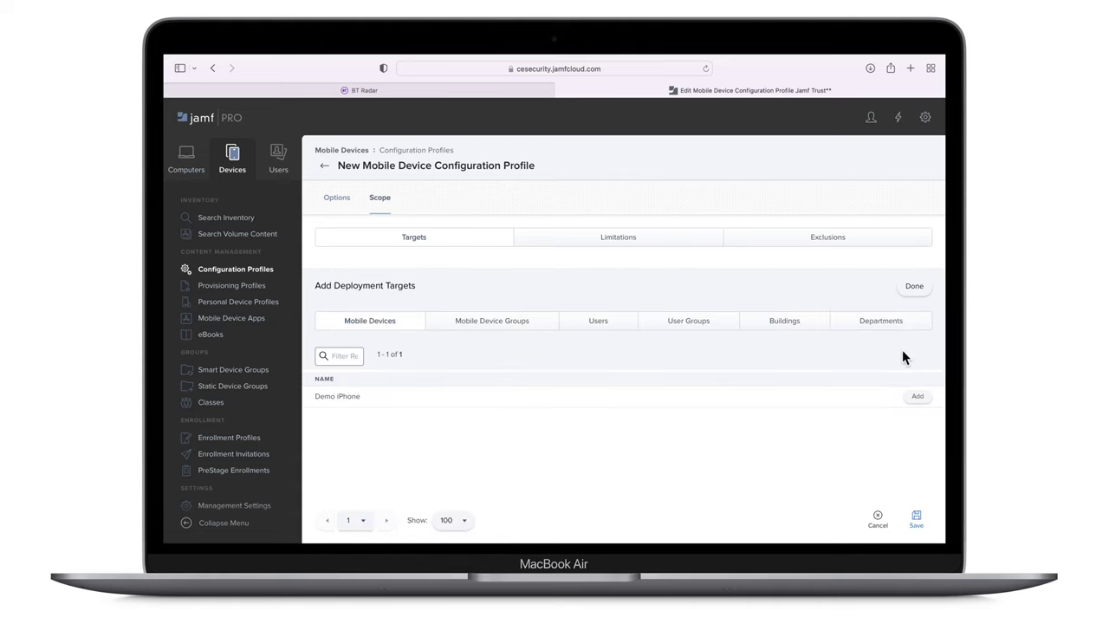
{"action": "left_click", "coordinate": [551, 335]}
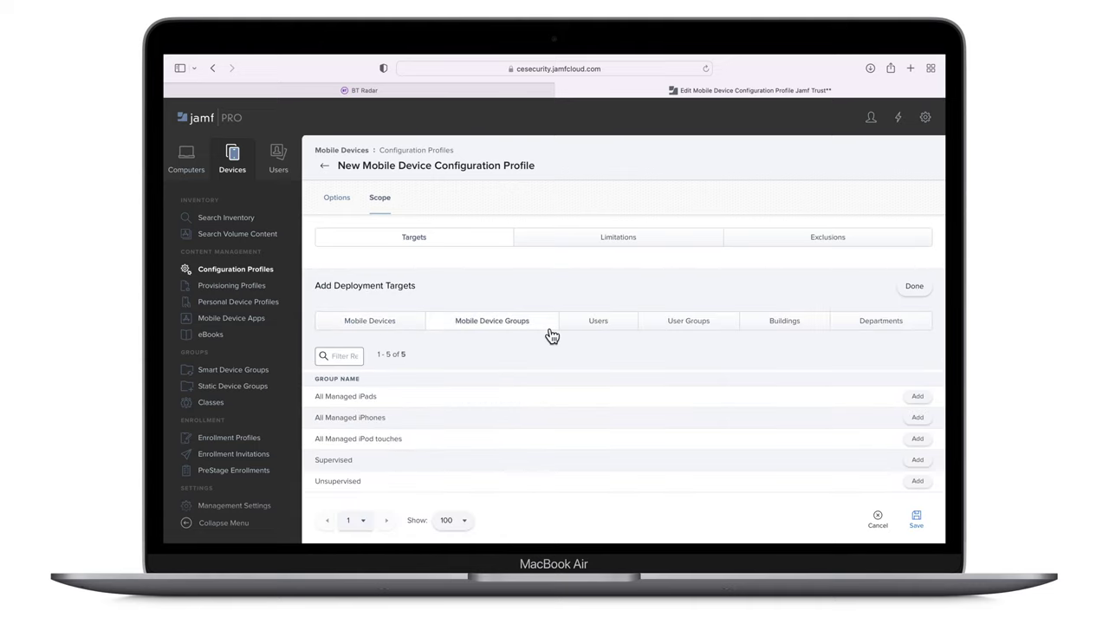
{"action": "left_click", "coordinate": [917, 461]}
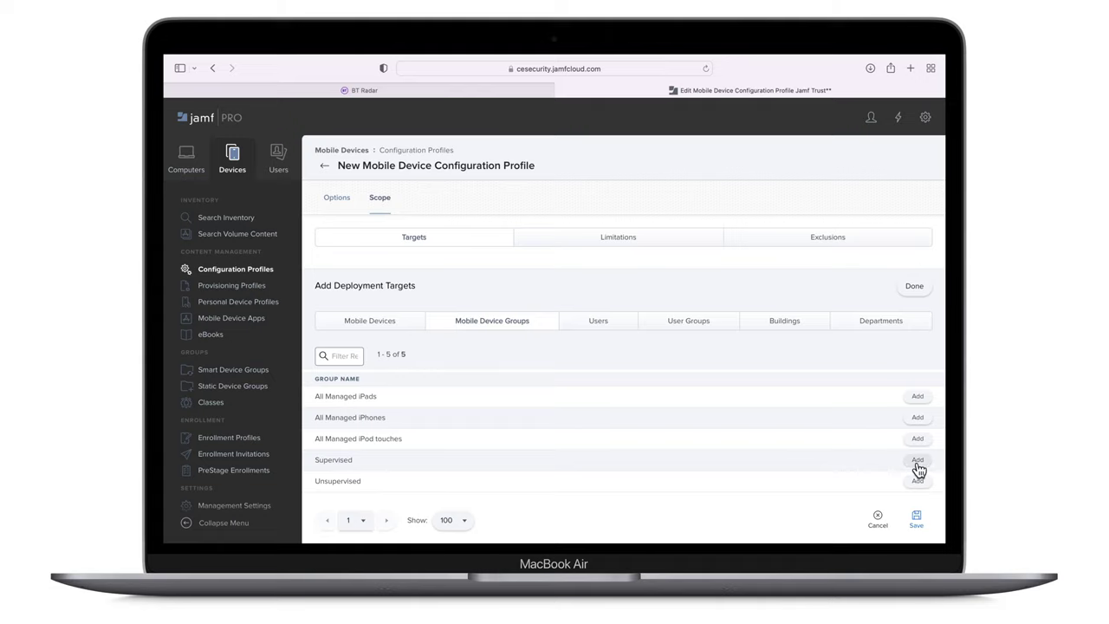
{"action": "left_click", "coordinate": [919, 524]}
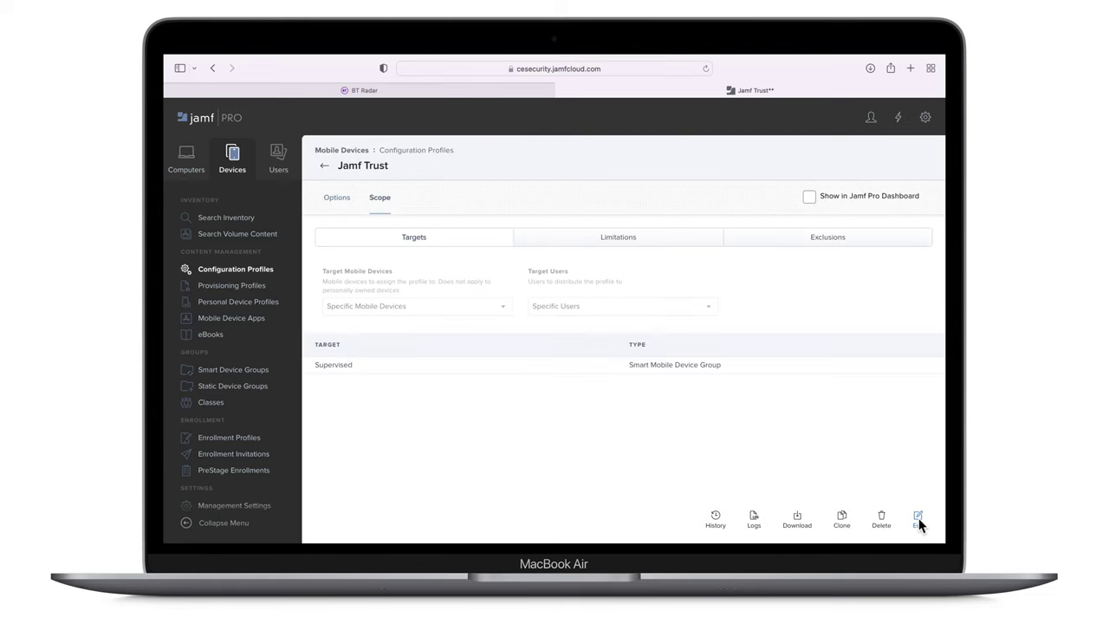
- Add Jamf Trust from the United Kingdom App Store as a new App Store mobile device app
{"action": "left_click", "coordinate": [260, 320]}
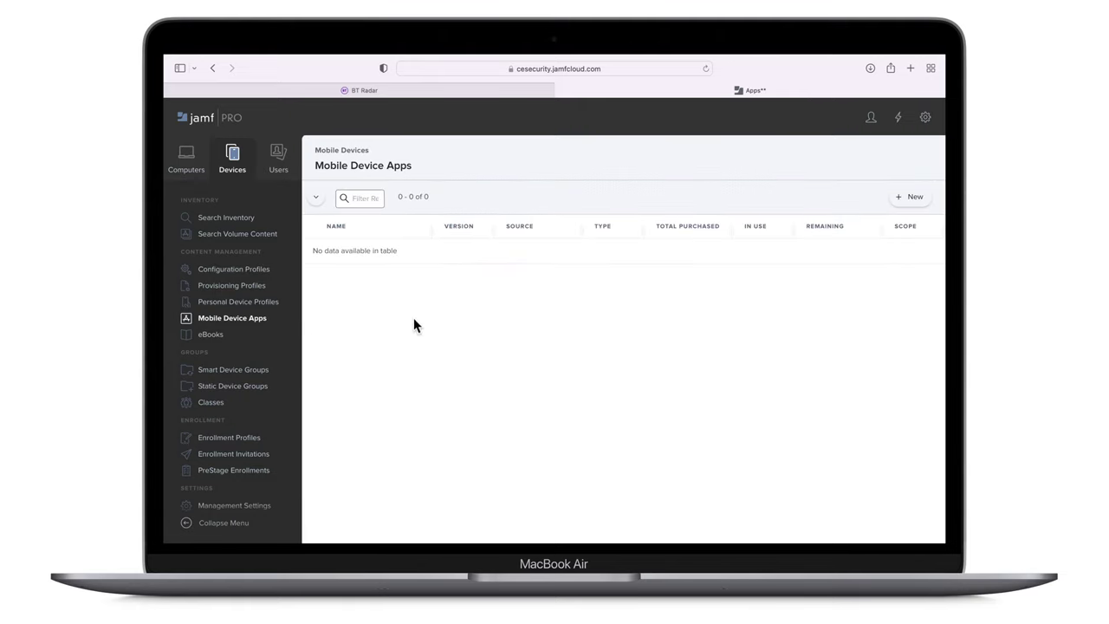
{"action": "left_click", "coordinate": [907, 202]}
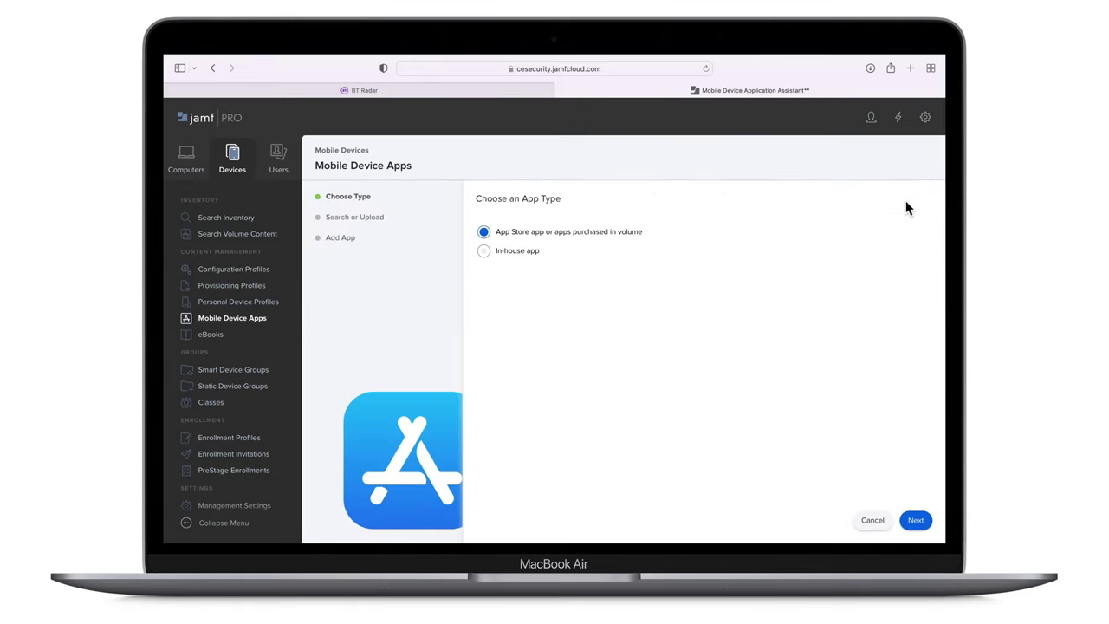
{"action": "left_click", "coordinate": [916, 520]}
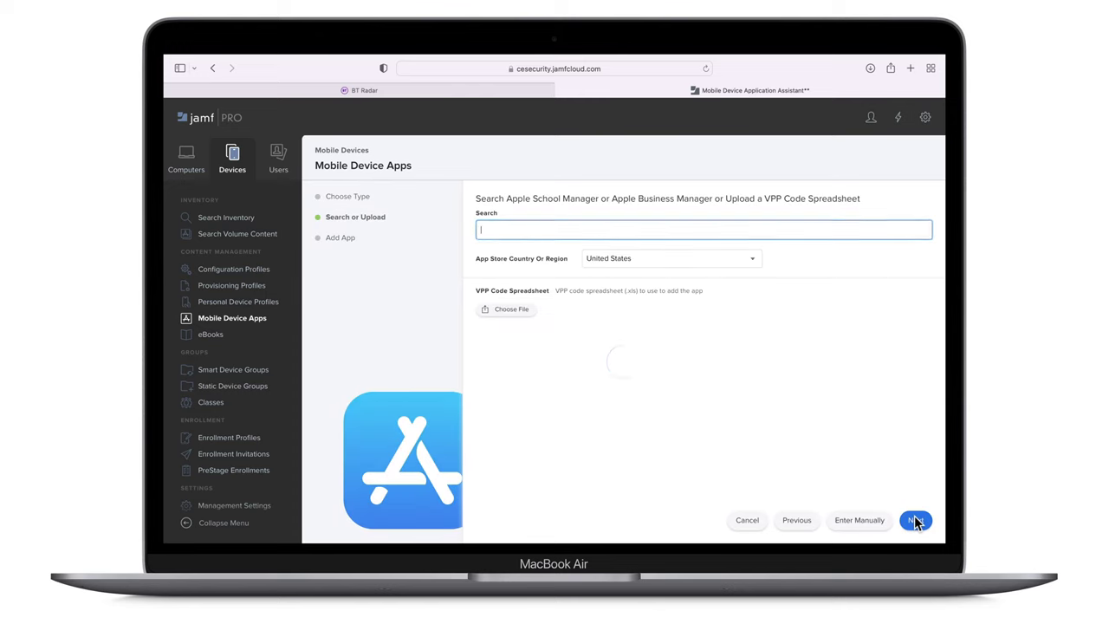
{"action": "type", "text": "Jamf Trust"}
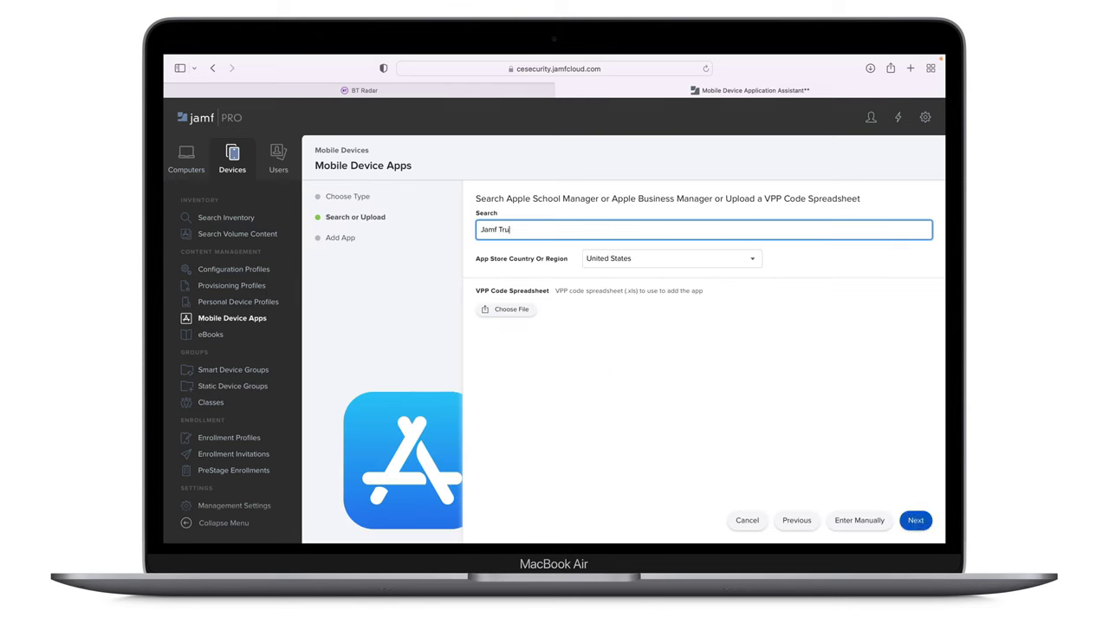
{"action": "left_click", "coordinate": [757, 258]}
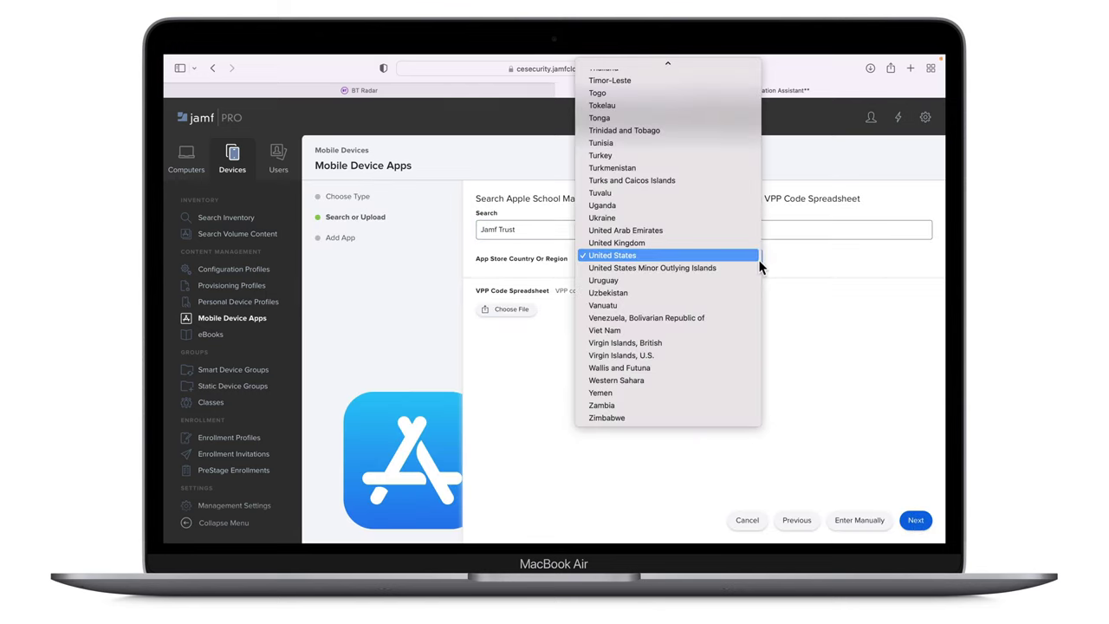
{"action": "left_click", "coordinate": [757, 248]}
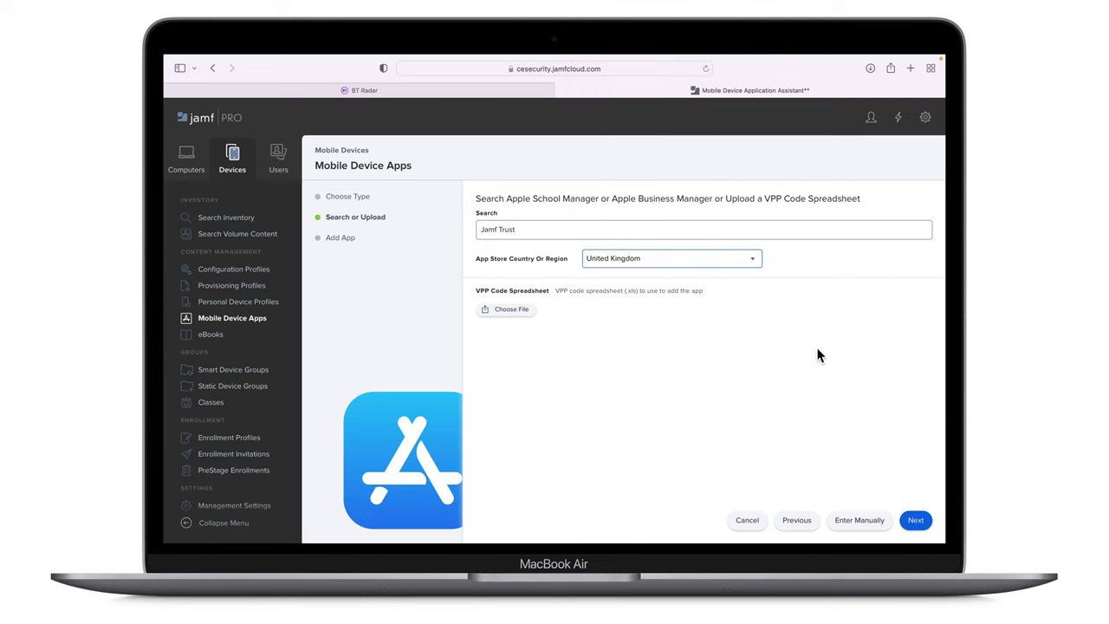
{"action": "left_click", "coordinate": [917, 521]}
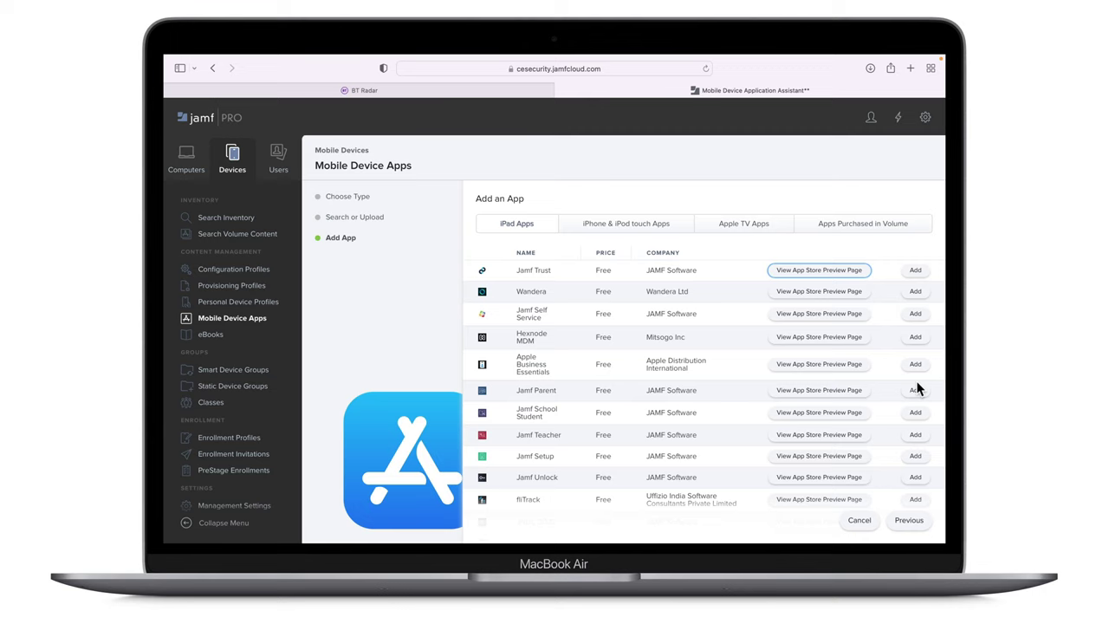
{"action": "left_click", "coordinate": [921, 274]}
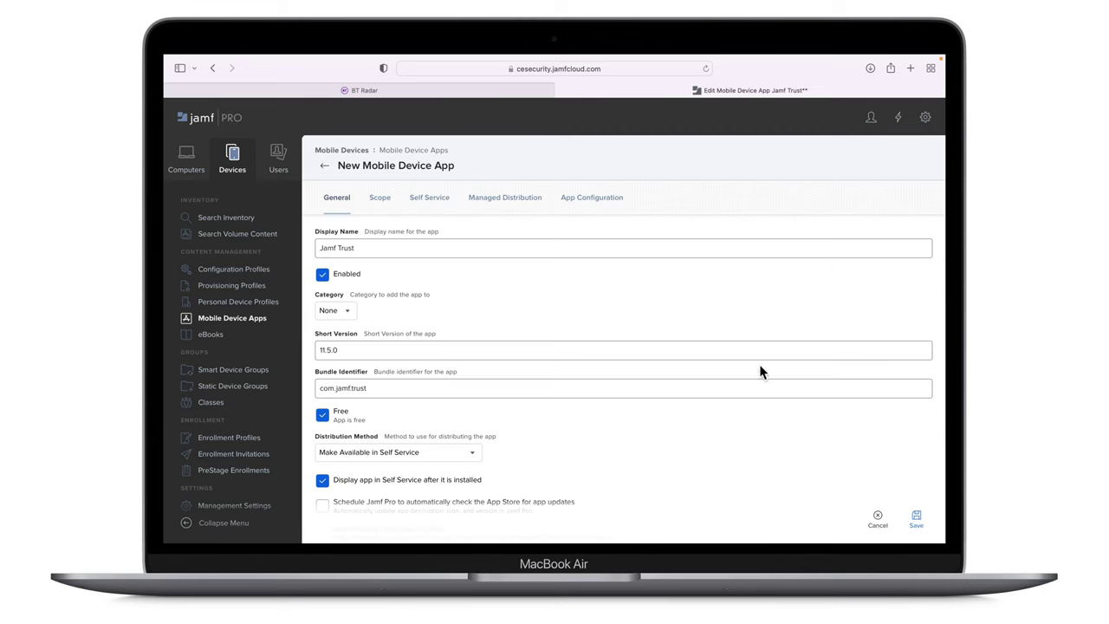
- Set distribution to Install Automatically/Prompt Users to Install and untick 'Allow users to remove app'
{"action": "left_click", "coordinate": [477, 453]}
{"action": "left_click", "coordinate": [477, 437]}
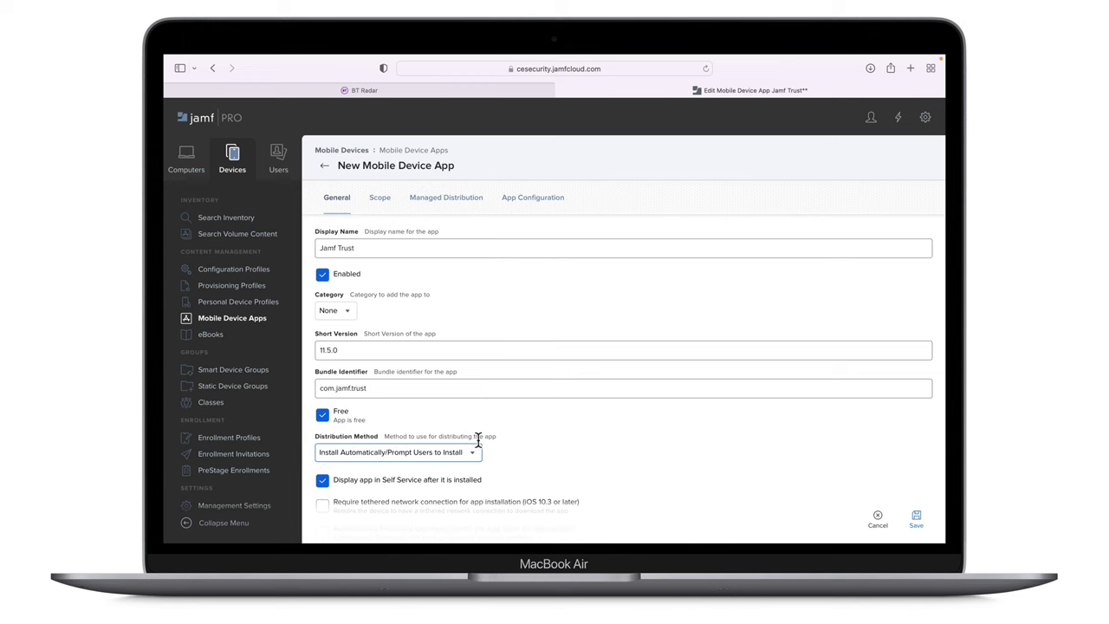
{"action": "scroll", "coordinate": [477, 437], "scroll_direction": "down", "scroll_amount": 2}
{"action": "scroll", "coordinate": [477, 437], "scroll_direction": "down", "scroll_amount": 3}
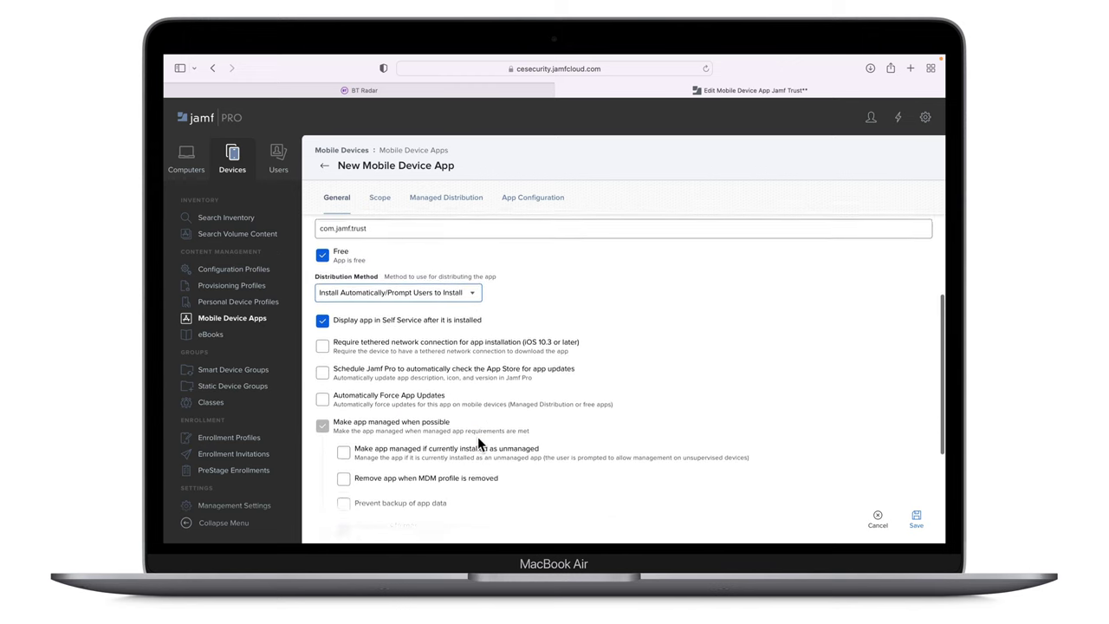
{"action": "left_click", "coordinate": [343, 466]}
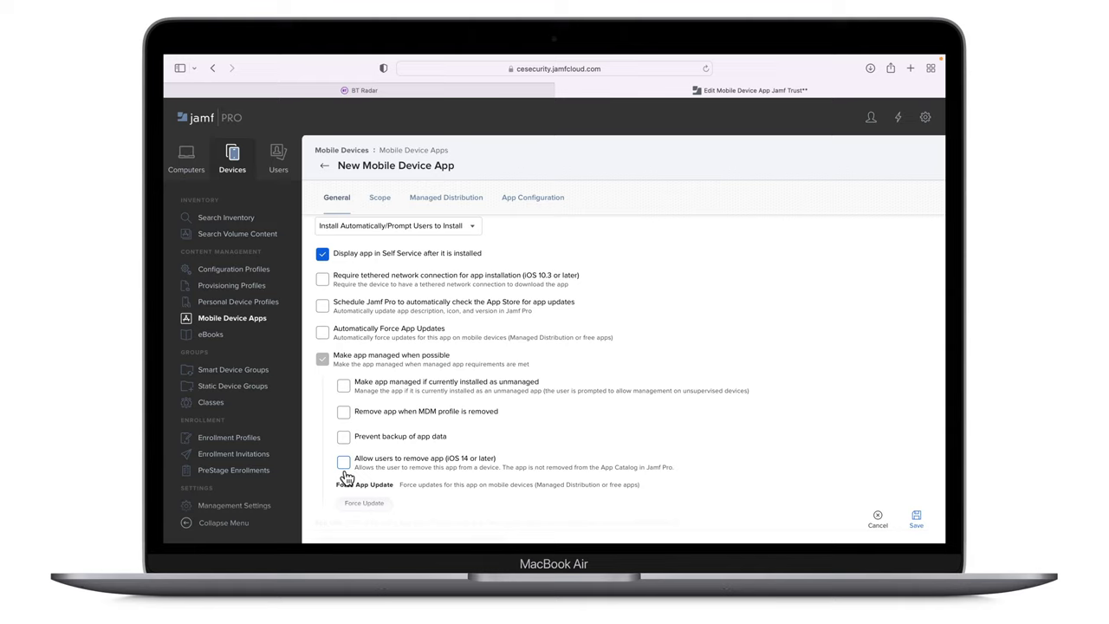
- Set the app's scope target to All Mobile Devices
{"action": "left_click", "coordinate": [388, 206]}
{"action": "left_click", "coordinate": [436, 306]}
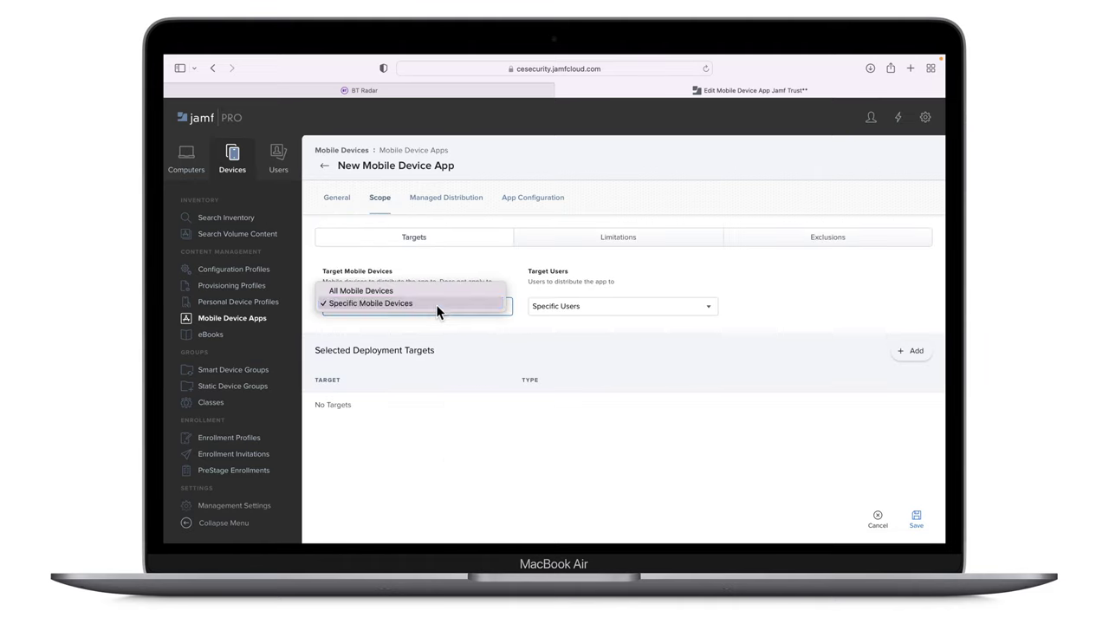
{"action": "left_click", "coordinate": [437, 293]}
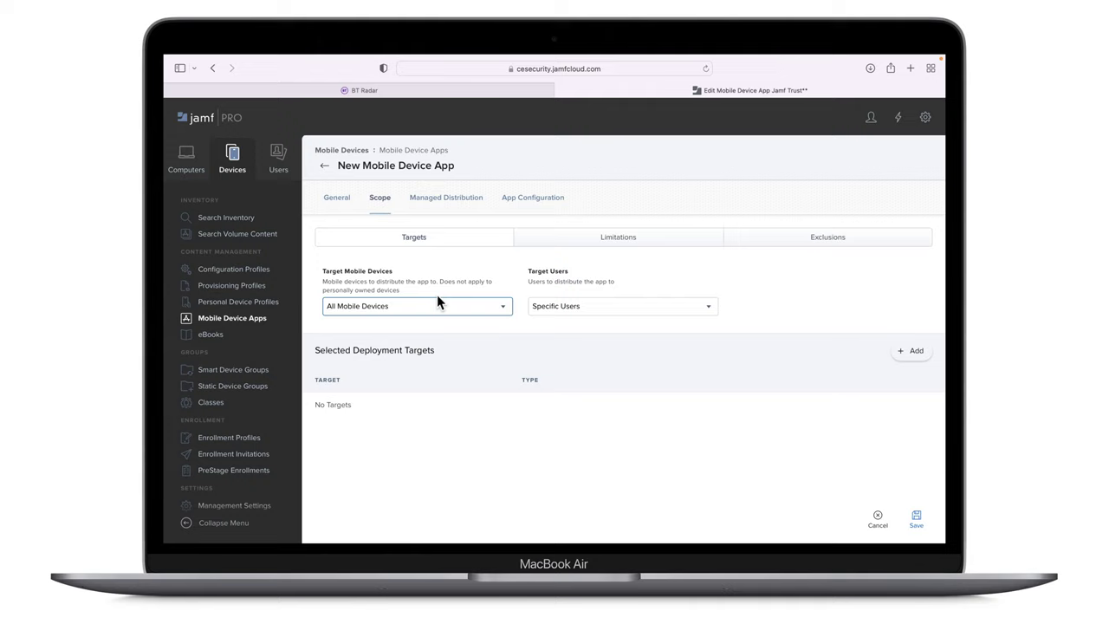
- Paste the managed configuration plist into App Configuration Preferences and save the Jamf Trust app
{"action": "left_click", "coordinate": [529, 212]}
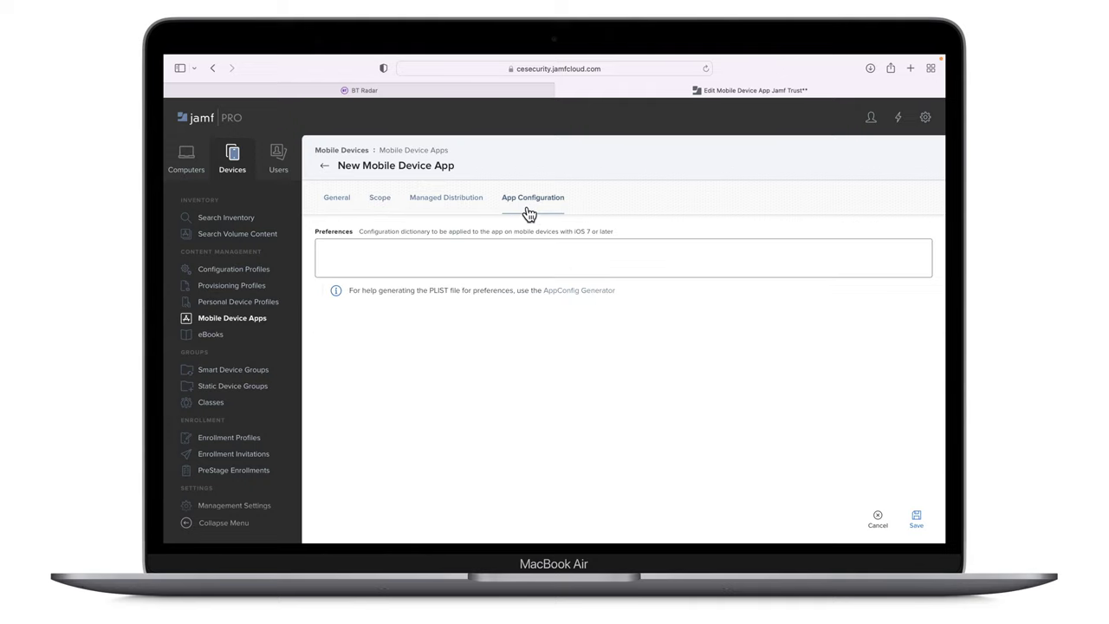
{"action": "left_click", "coordinate": [471, 248]}
{"action": "right_click", "coordinate": [467, 246]}
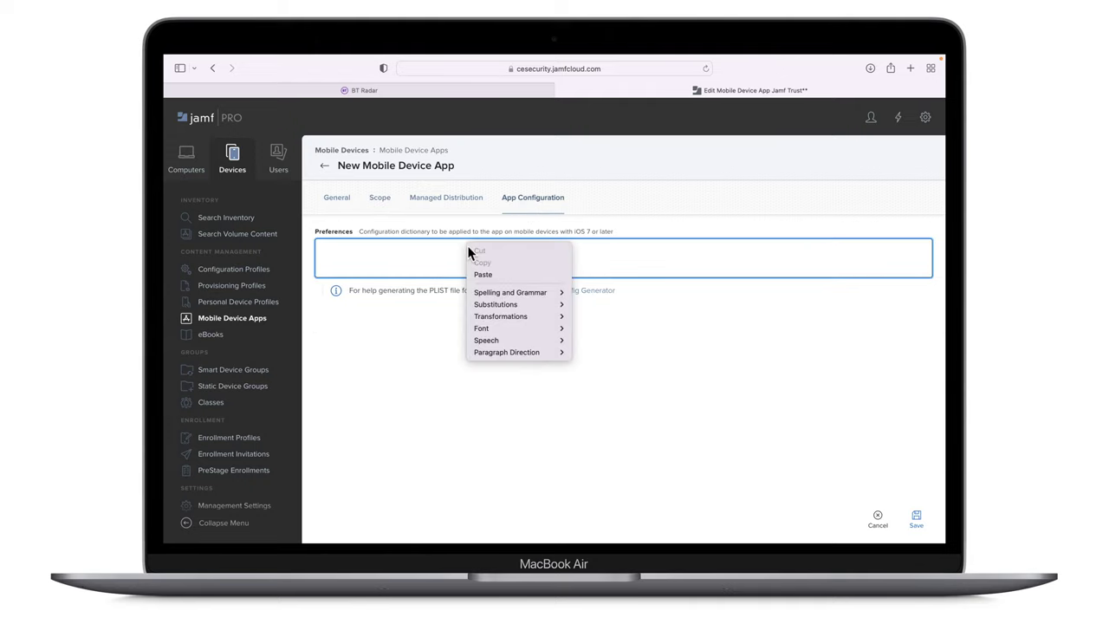
{"action": "left_click", "coordinate": [482, 274]}
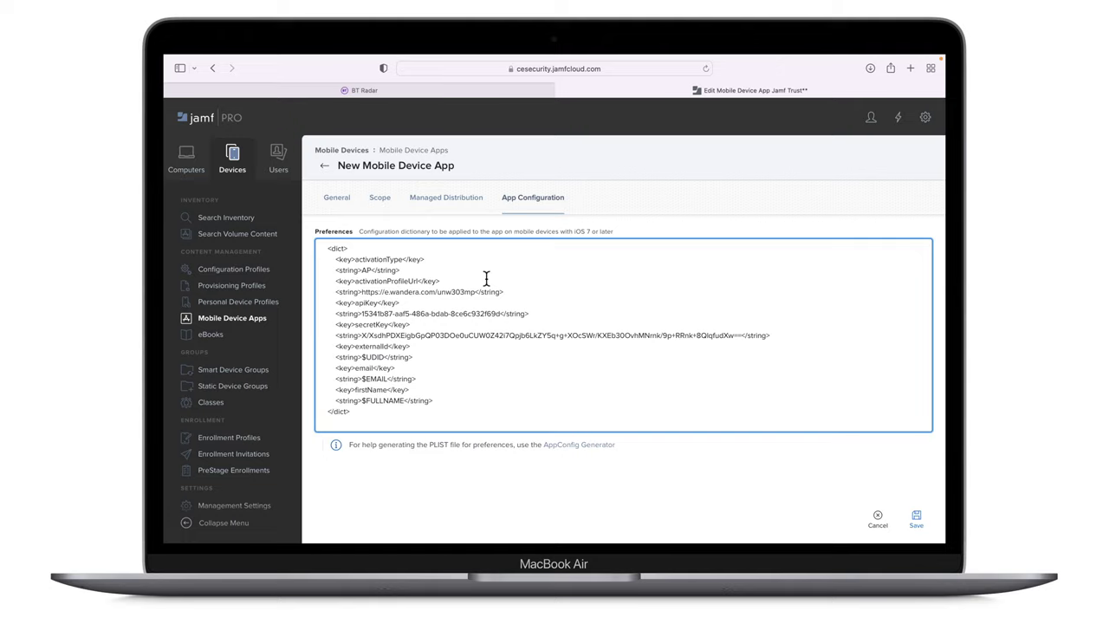
{"action": "left_click", "coordinate": [914, 520]}
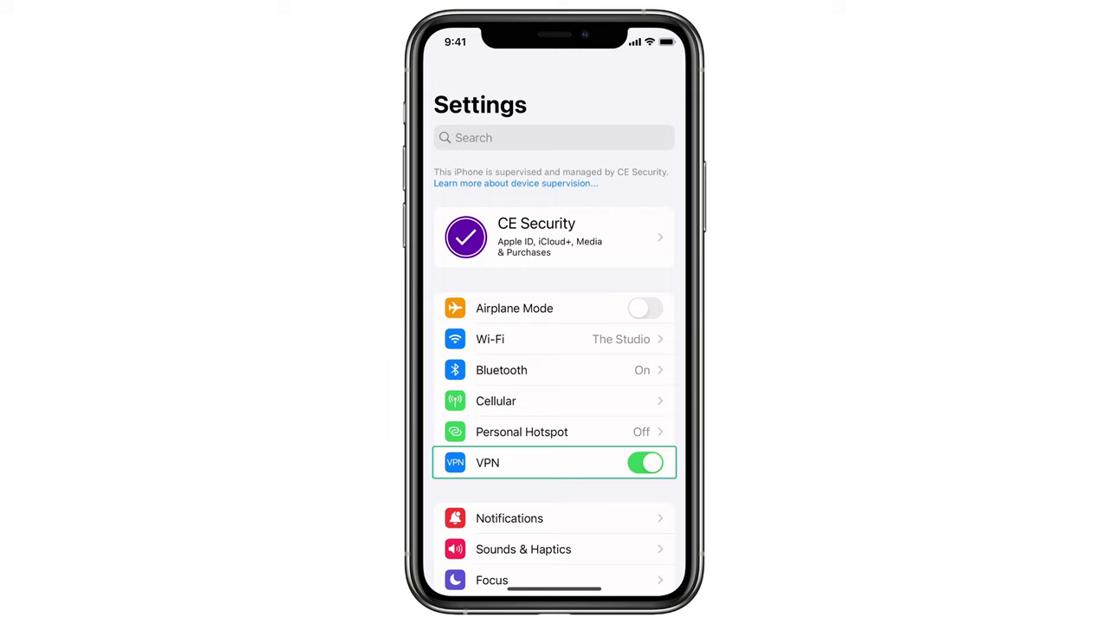
- Scroll through iOS Settings to confirm VPN is on and review VPN & Device Management
{"action": "scroll", "coordinate": [555, 347], "scroll_direction": "down", "scroll_amount": 3}
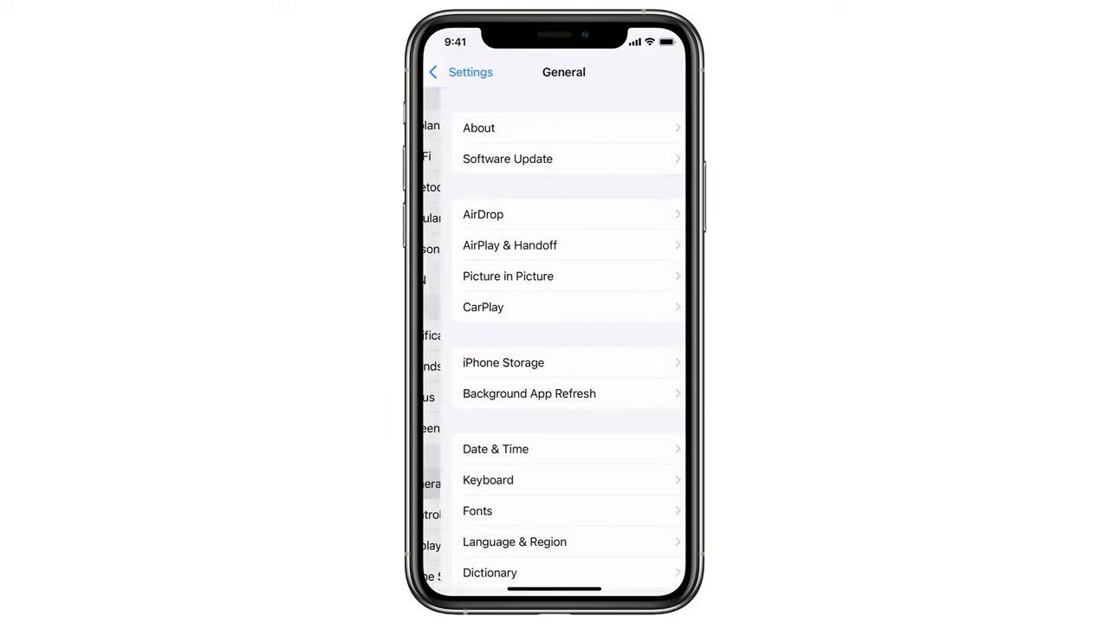
{"action": "scroll", "coordinate": [555, 346], "scroll_direction": "down", "scroll_amount": 2}
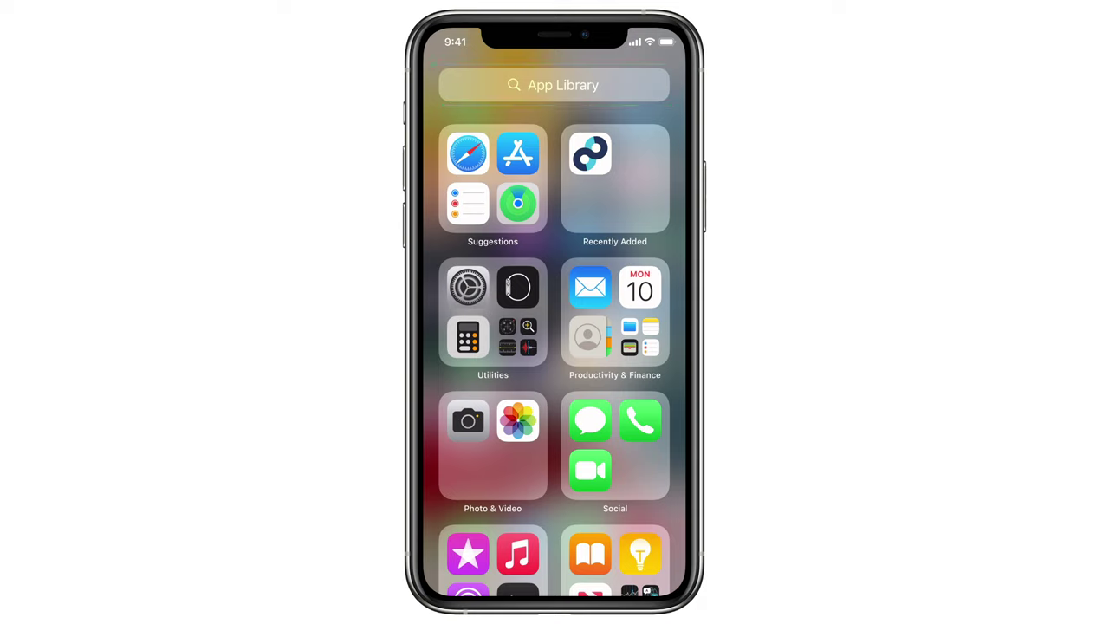
- Search the App Library for 'Jamf trust'
{"action": "left_click", "coordinate": [563, 85]}
{"action": "type", "text": "Jamf"}
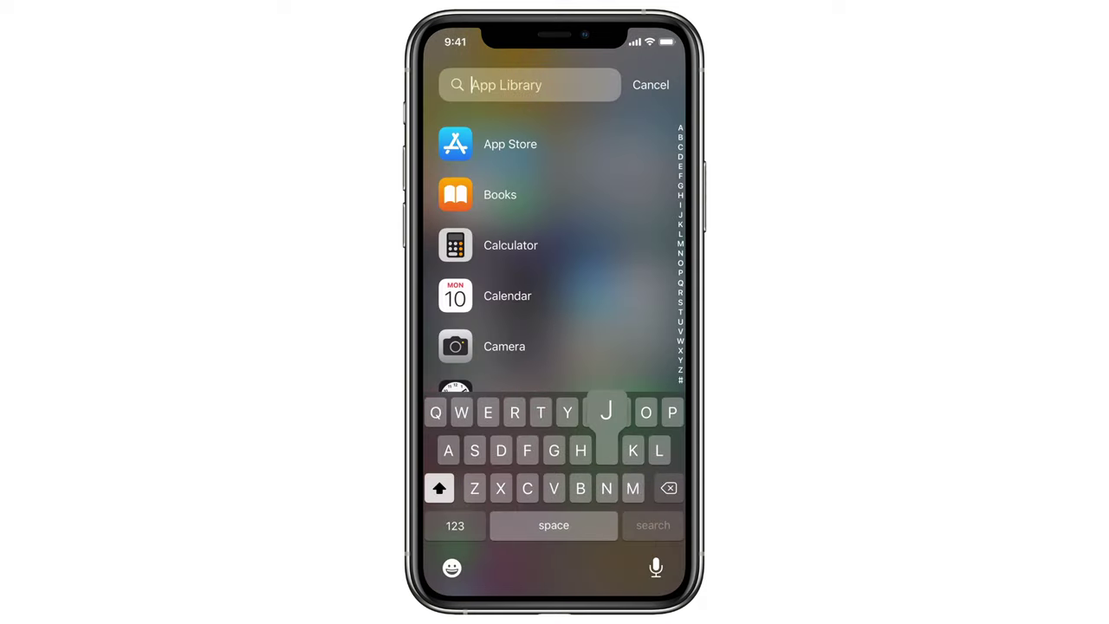
{"action": "type", "text": " trust"}
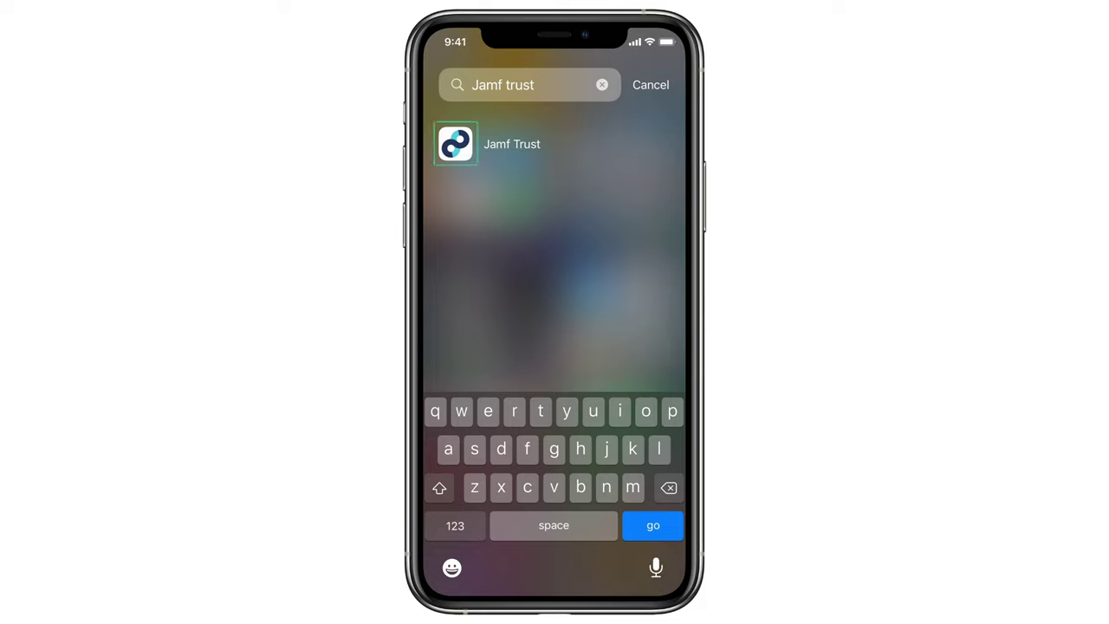
- Launch Jamf Trust from the App Library search result
{"action": "left_click", "coordinate": [456, 144]}
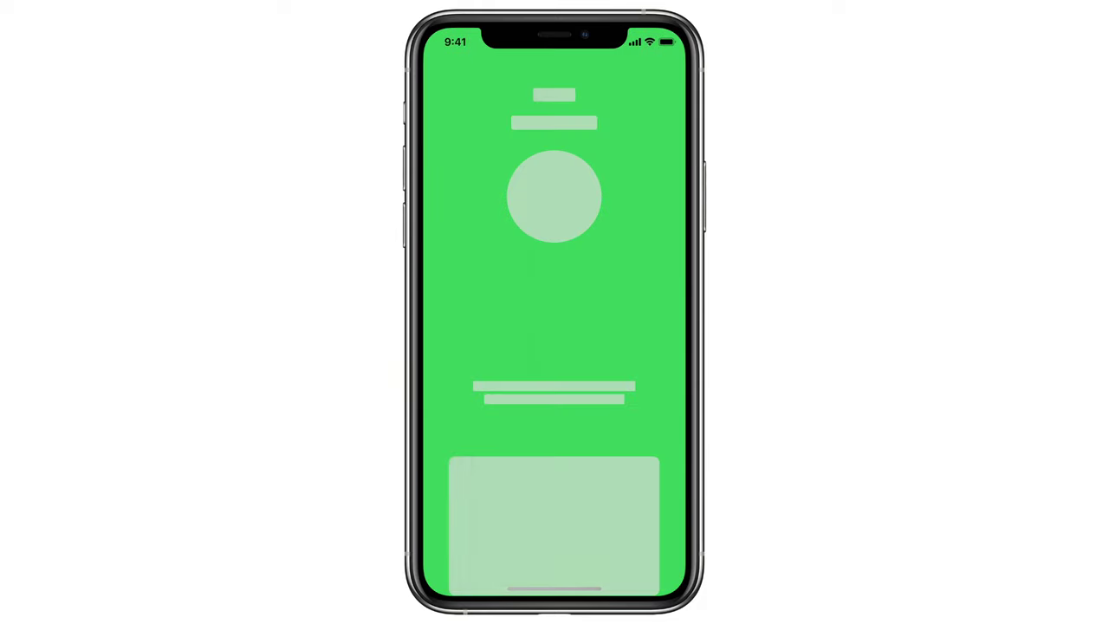